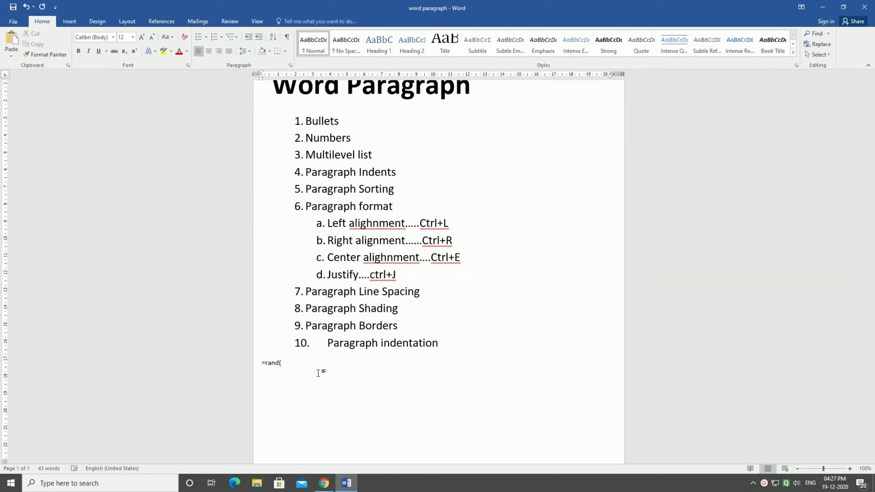
# - Generate five one-sentence sample paragraphs below the list with =rand(5,1) and enlarge their text to 16 pt
pyautogui.write('(5,1')
pyautogui.press('Return')
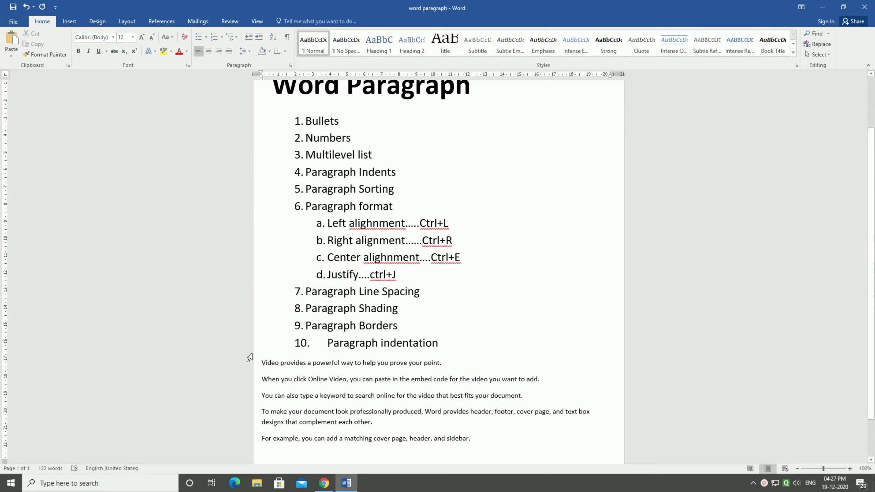
pyautogui.moveTo(263, 363); pyautogui.dragTo(478, 439)
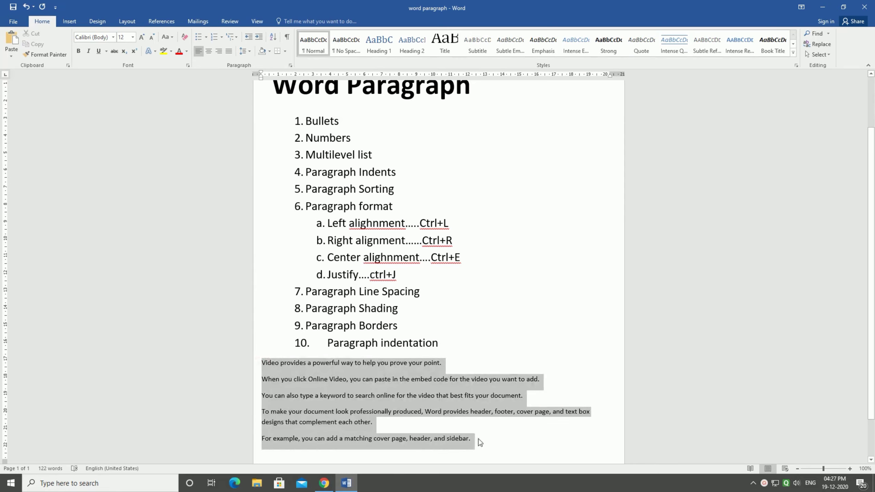
pyautogui.click(142, 36)
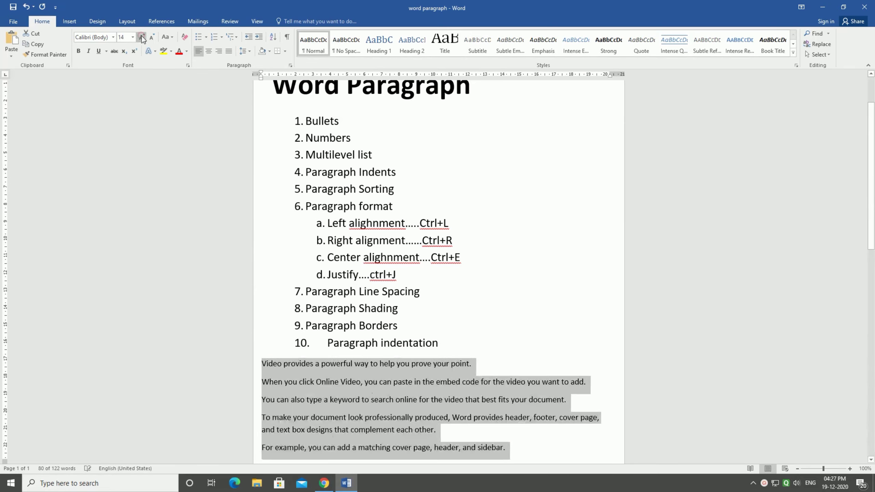
pyautogui.click(141, 37)
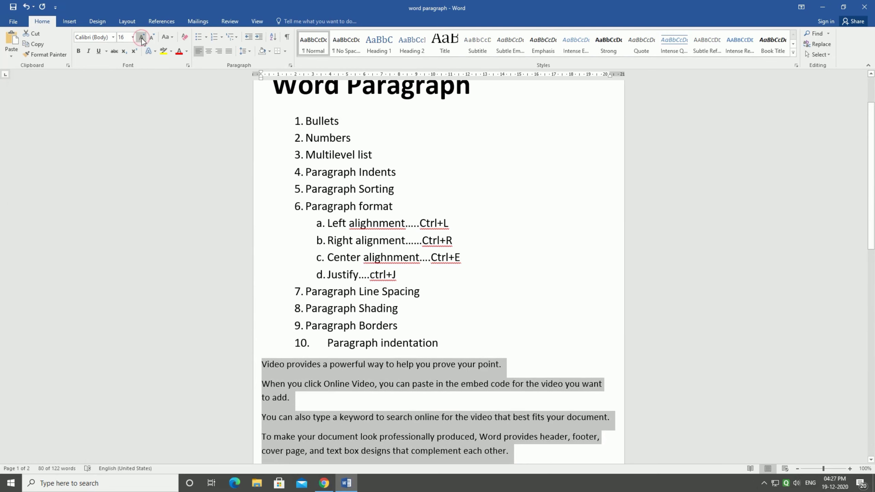
# - Give the sample paragraphs filled round bullets, switch them to the four-diamond bullet, and set them back to filled round bullets
pyautogui.scroll(-2, 371, 317)
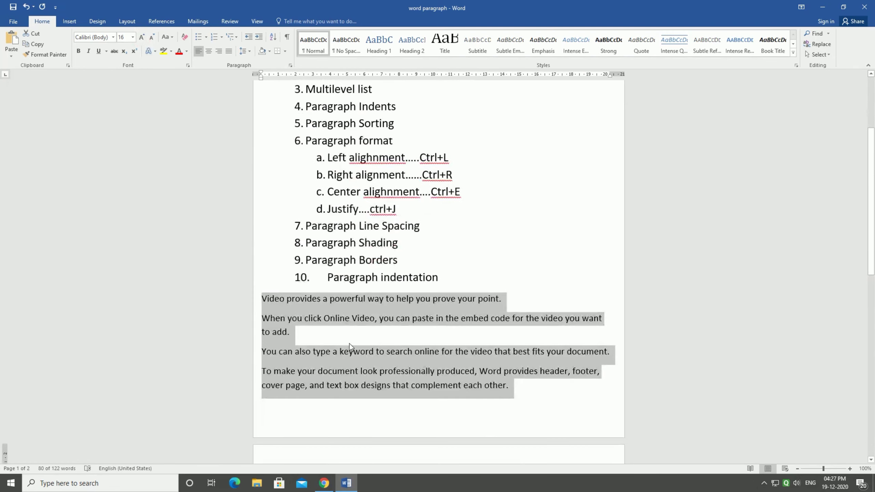
pyautogui.click(206, 38)
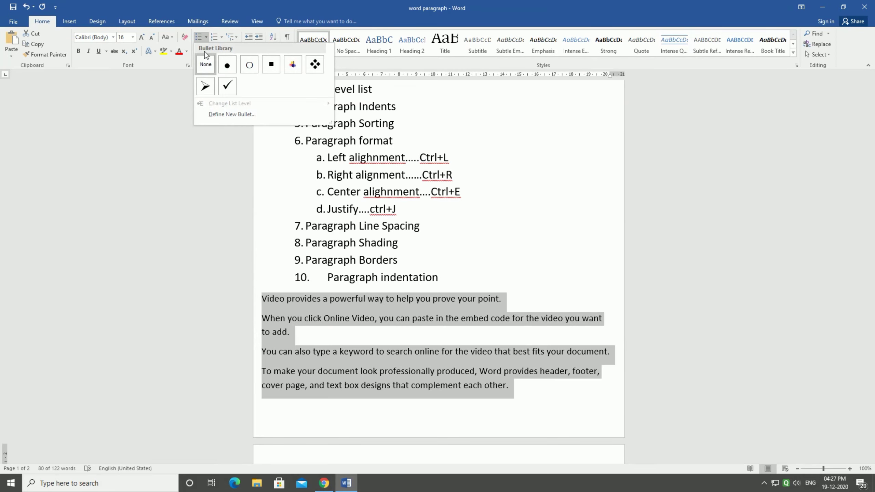
pyautogui.click(227, 67)
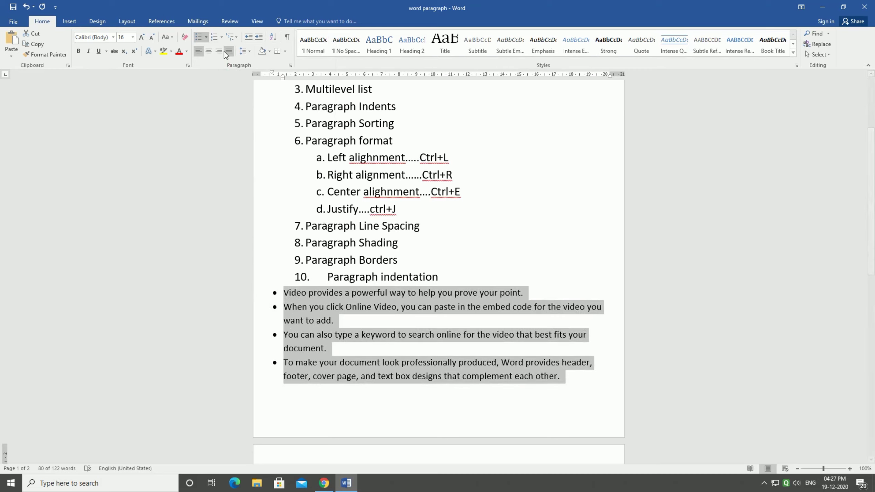
pyautogui.click(206, 37)
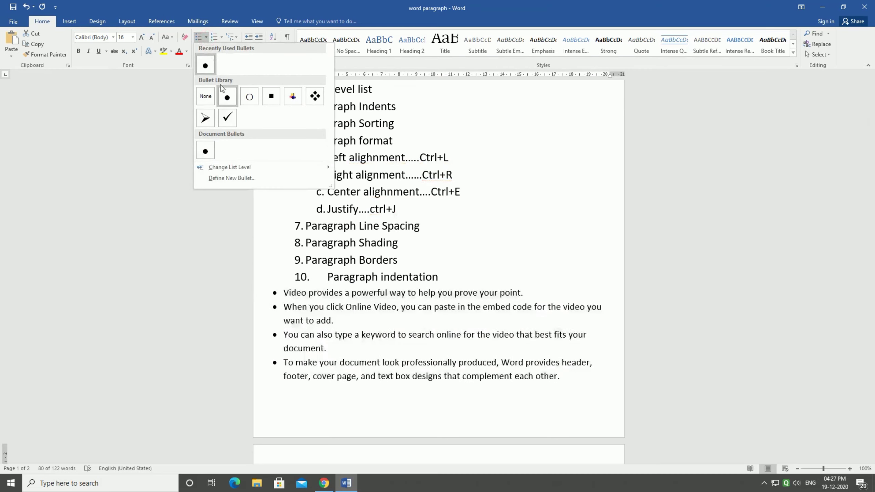
pyautogui.click(314, 97)
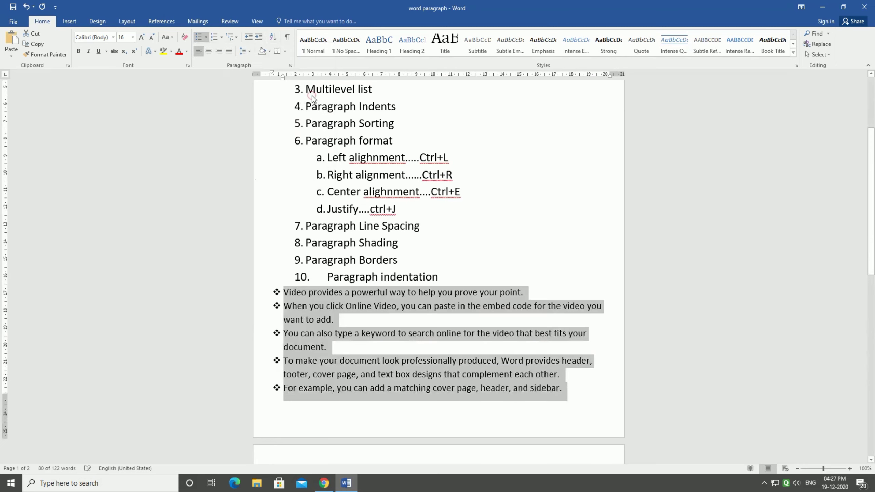
pyautogui.click(206, 37)
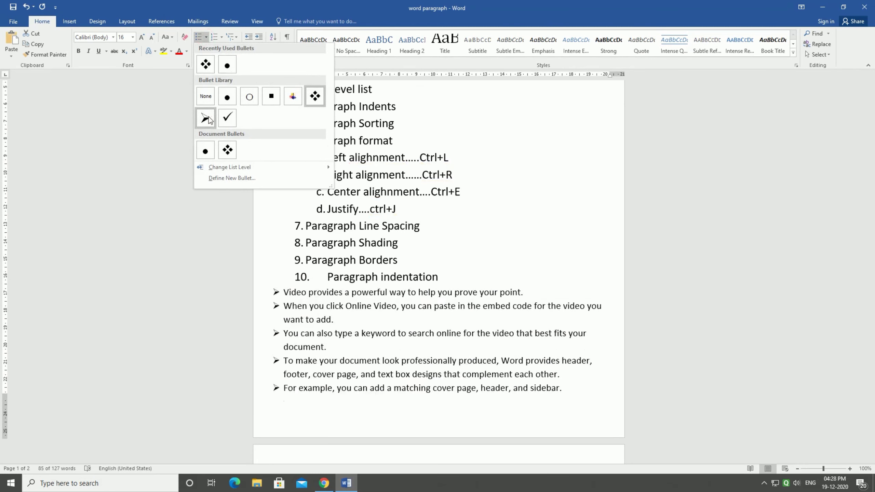
pyautogui.click(205, 151)
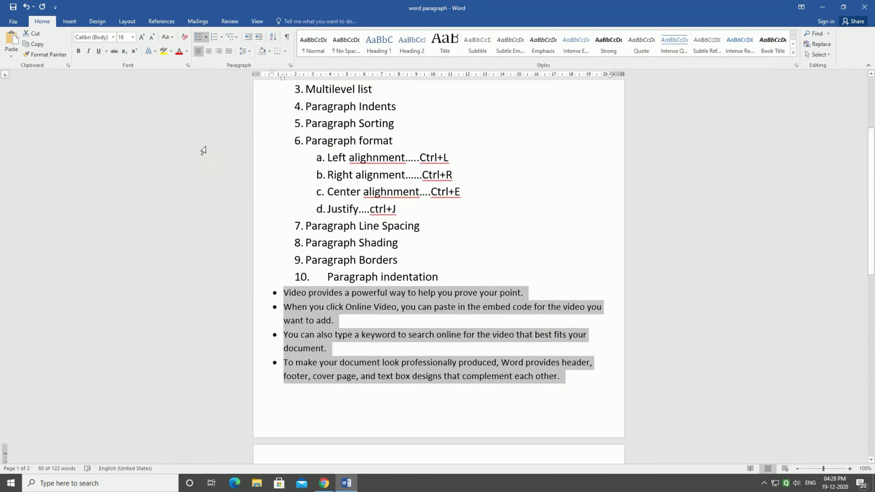
# - Define a new symbol bullet for the sample paragraphs, using the Wingdings font
pyautogui.click(206, 37)
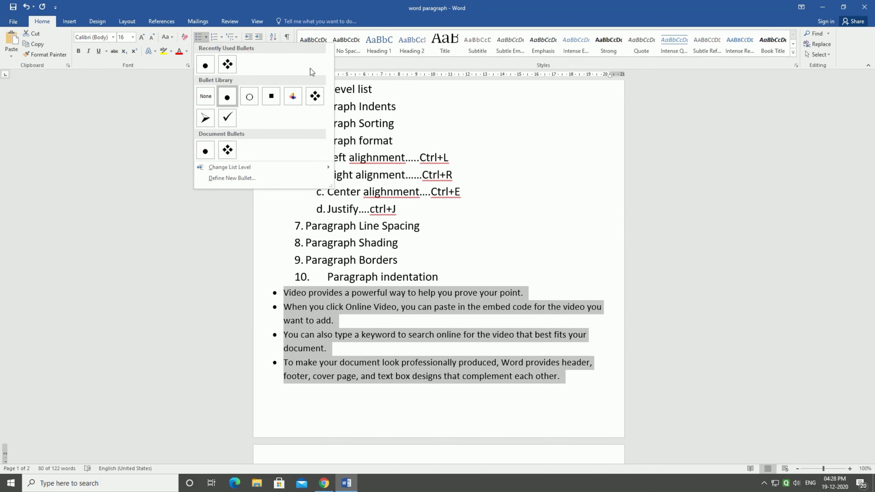
pyautogui.click(242, 181)
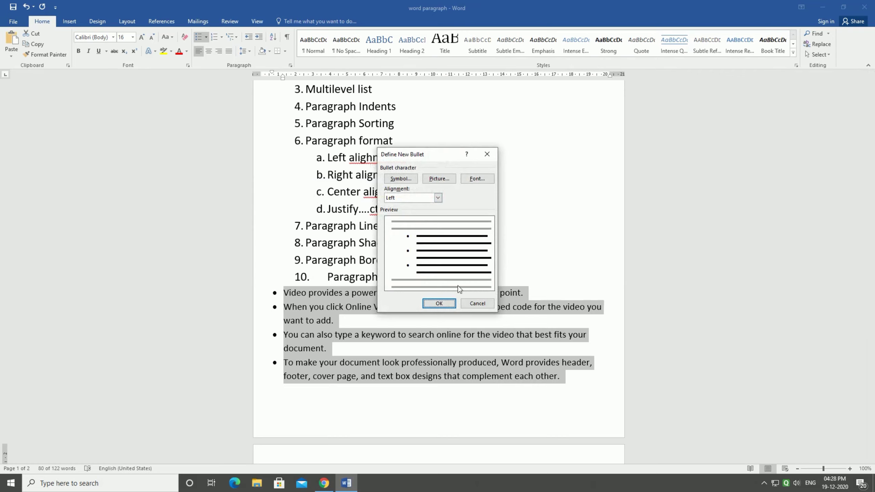
pyautogui.click(406, 179)
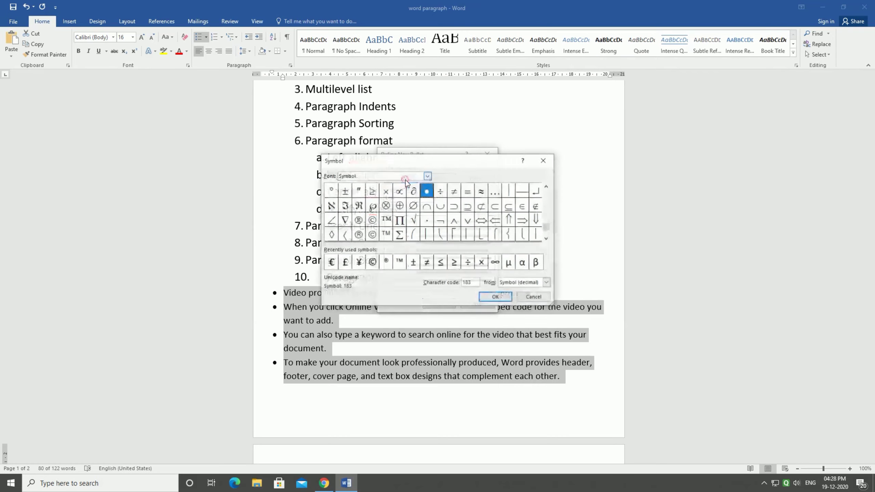
pyautogui.click(428, 176)
pyautogui.click(428, 176)
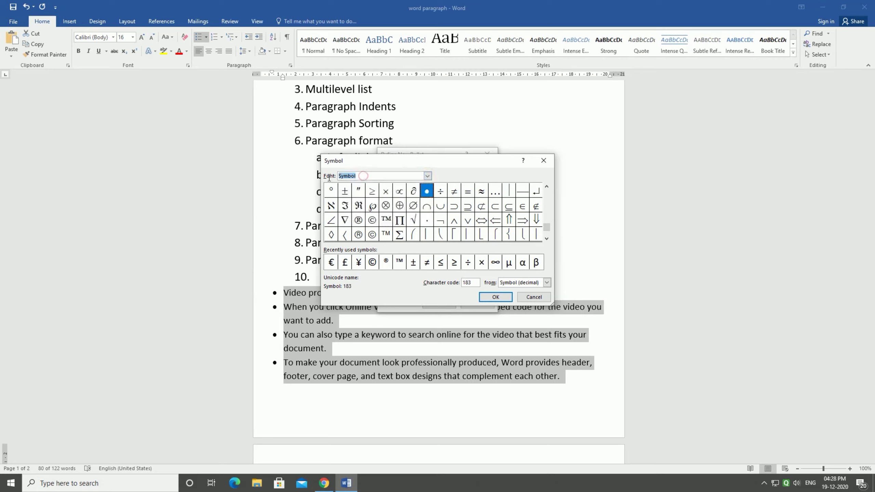
pyautogui.write('winw')
pyautogui.write('dings')
pyautogui.press('Return')
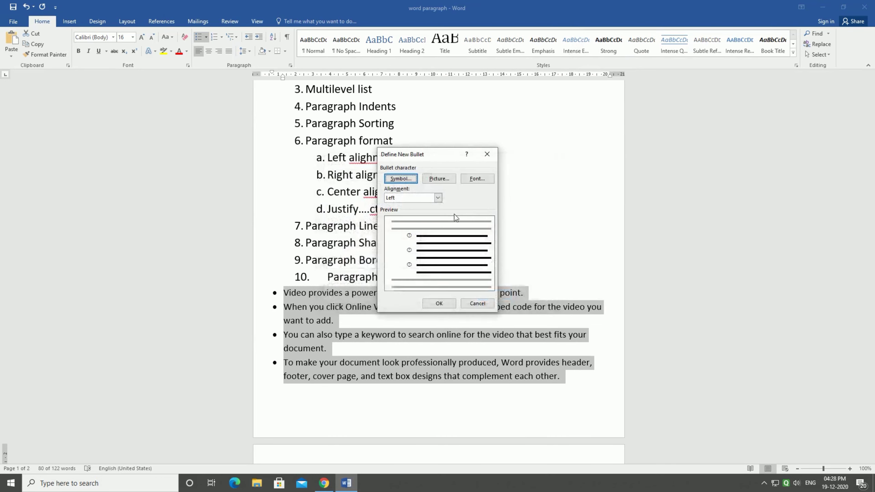
# - Choose the Wingdings telephone symbol, character code 40, as the new bullet and apply it to the sample paragraphs
pyautogui.click(409, 179)
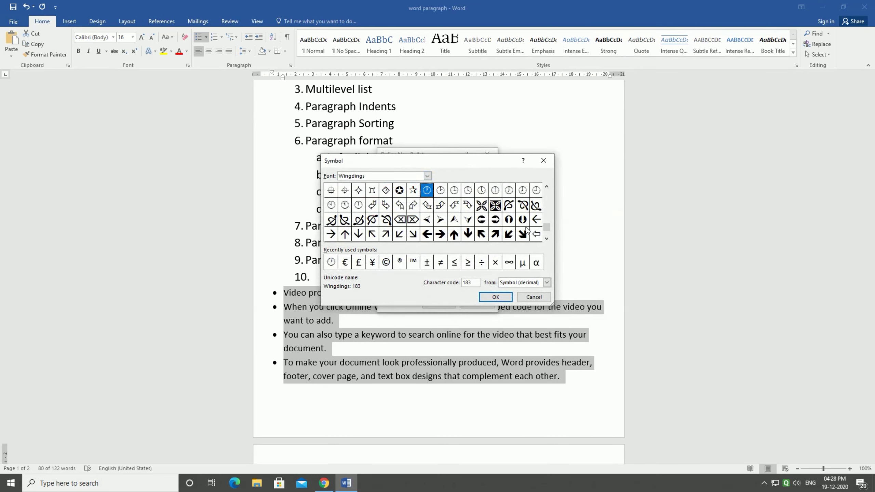
pyautogui.click(400, 192)
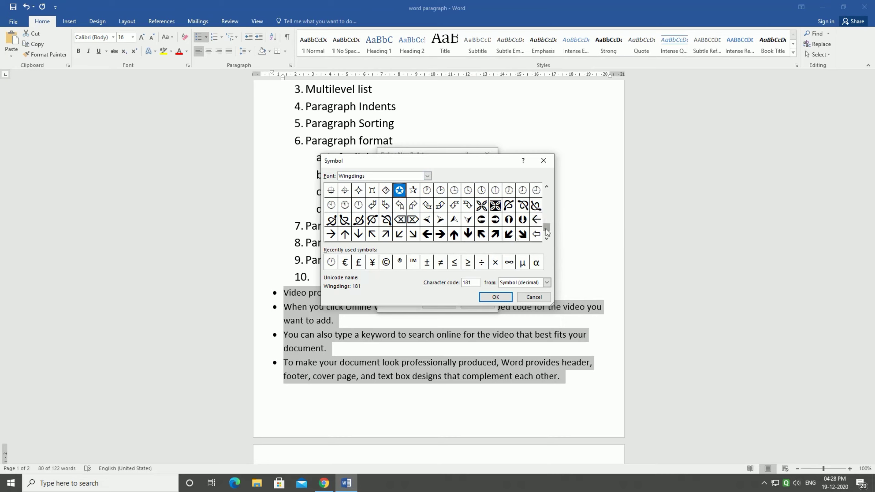
pyautogui.moveTo(547, 229); pyautogui.dragTo(548, 194)
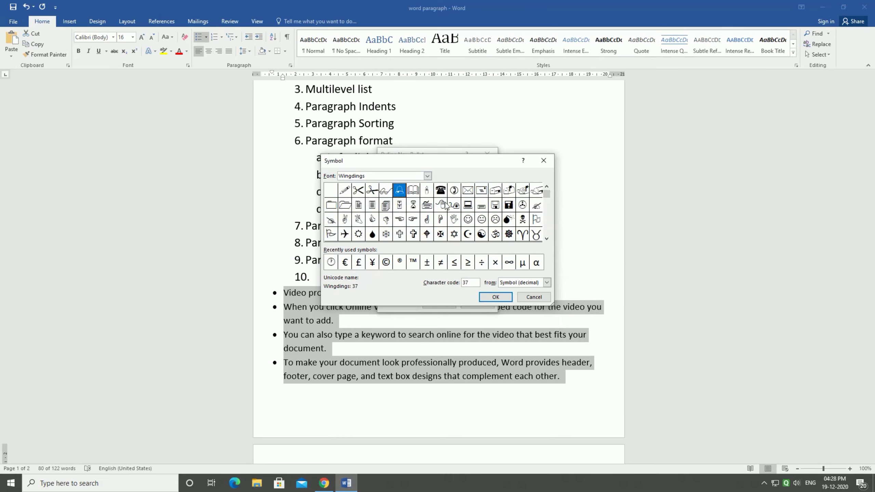
pyautogui.click(440, 192)
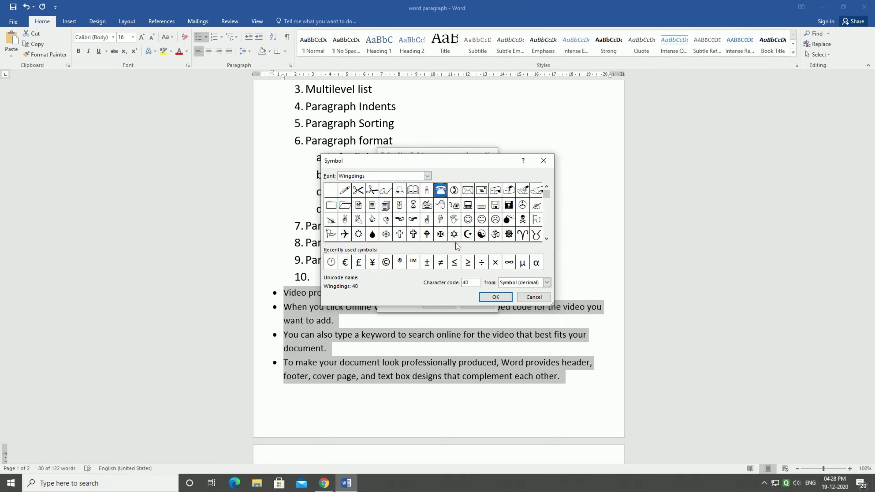
pyautogui.click(492, 298)
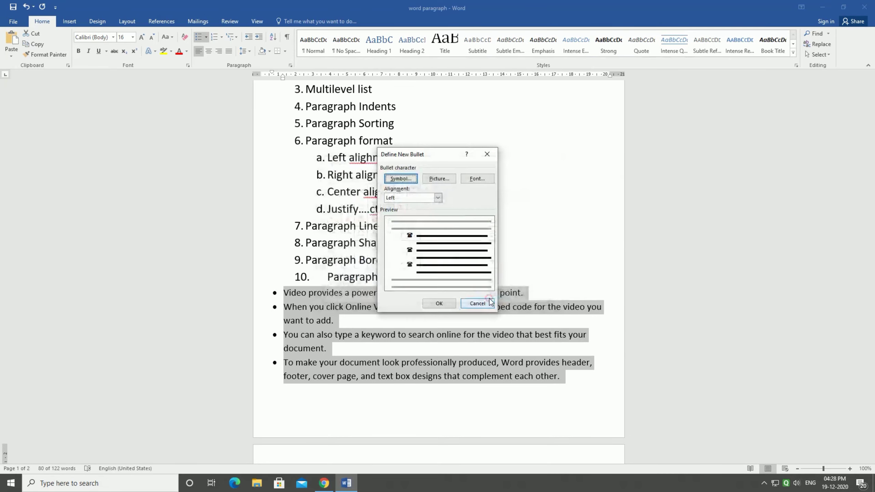
pyautogui.click(442, 303)
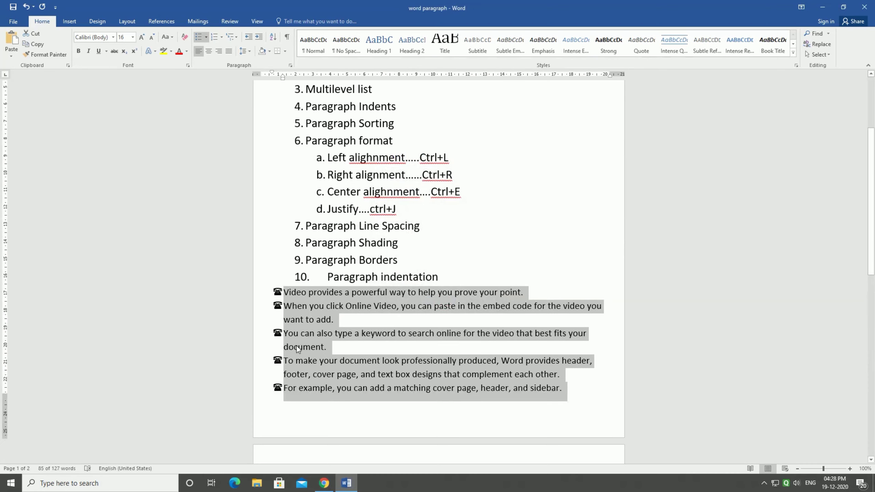
# - Define another new bullet with the black Wingdings flower symbol and apply it to the sample paragraphs
pyautogui.click(206, 37)
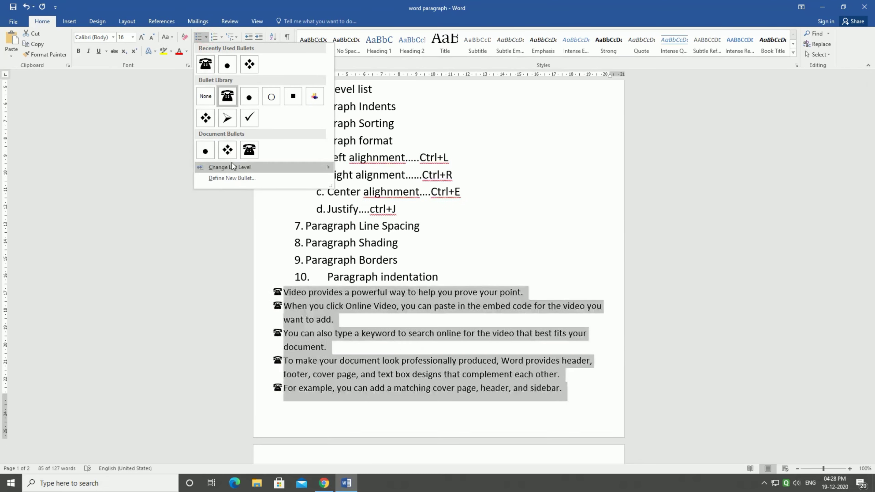
pyautogui.click(235, 178)
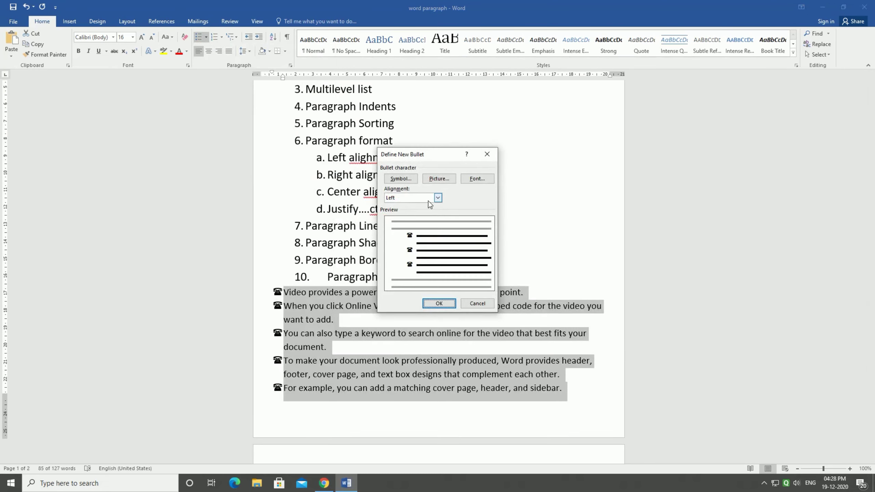
pyautogui.click(409, 179)
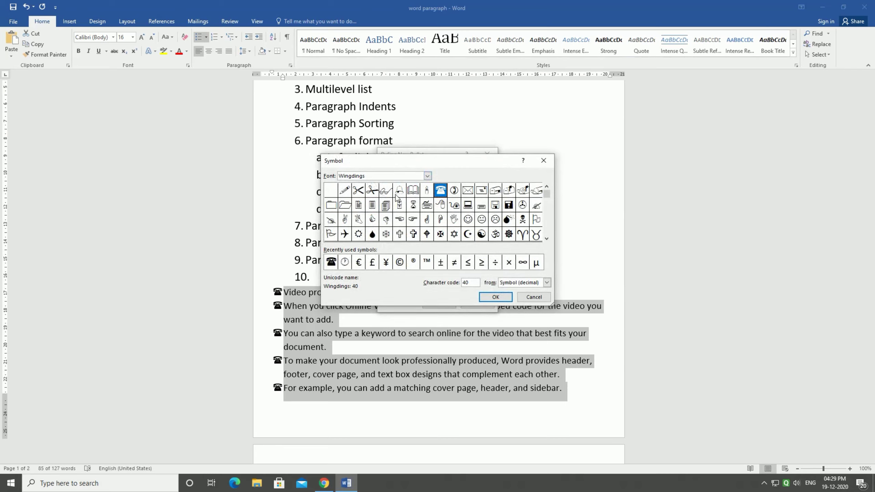
pyautogui.moveTo(548, 200); pyautogui.dragTo(547, 213)
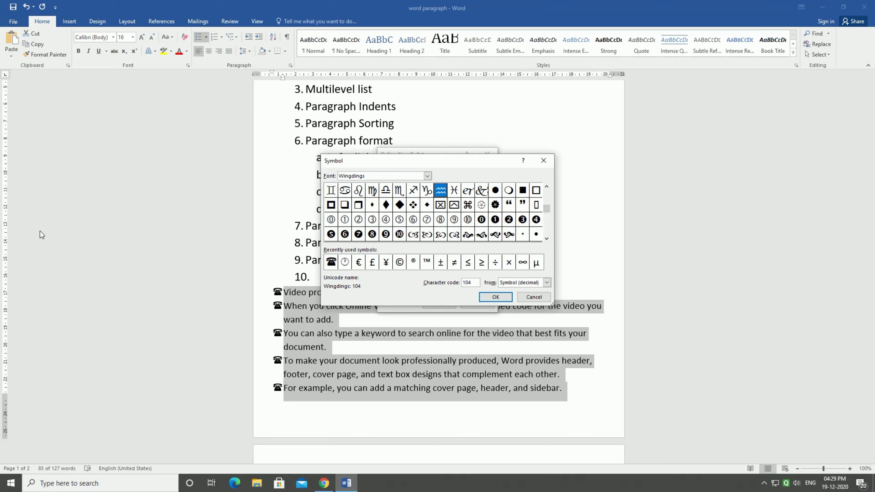
pyautogui.click(495, 205)
pyautogui.click(486, 297)
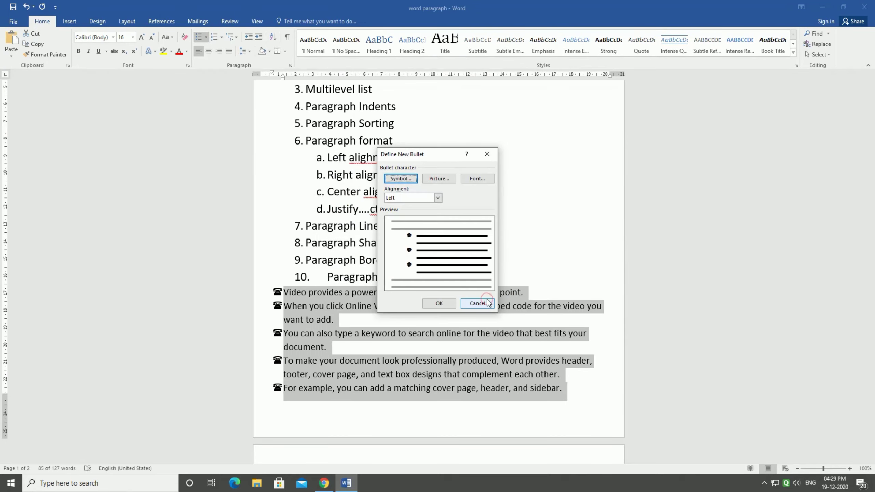
pyautogui.click(441, 304)
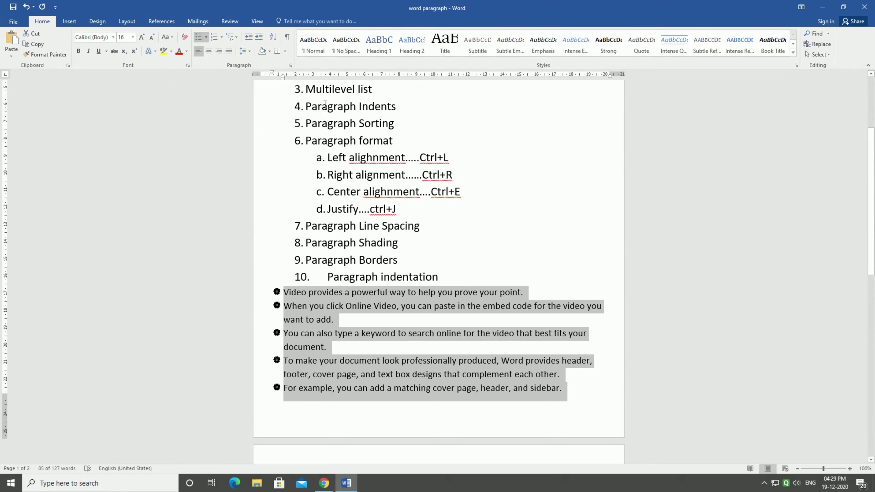
# - Replace the bullets of the five sample paragraphs with the A., B., C. numbering format
pyautogui.scroll(3, 371, 131)
pyautogui.scroll(-3, 592, 399)
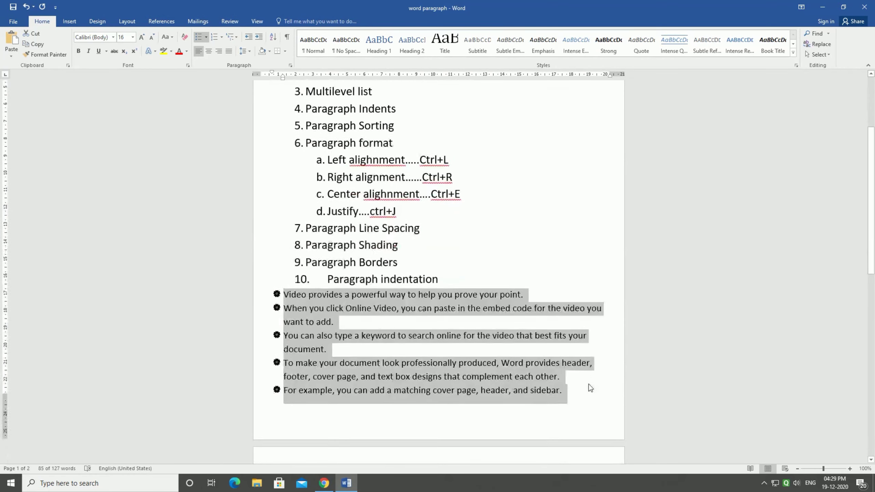
pyautogui.click(565, 350)
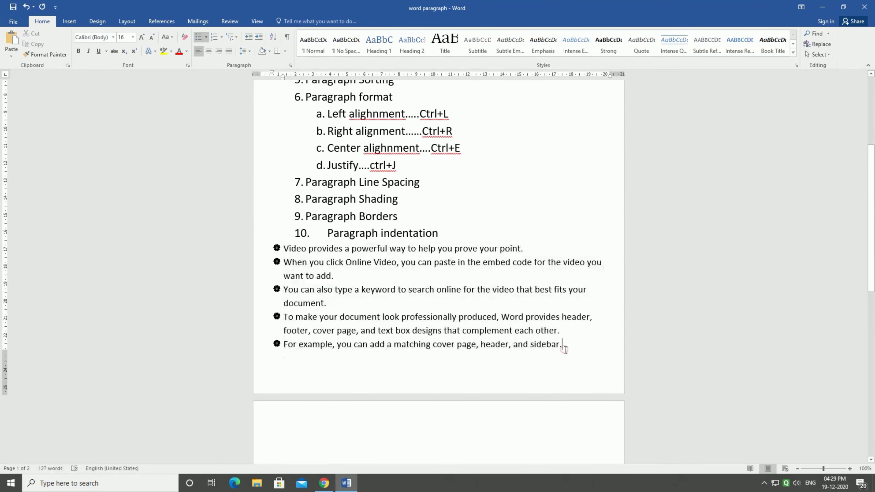
pyautogui.moveTo(283, 249); pyautogui.dragTo(559, 346)
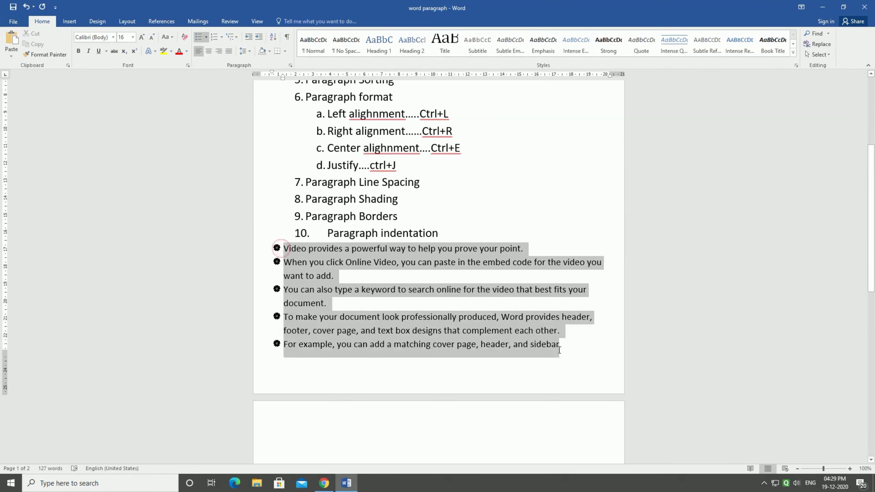
pyautogui.click(222, 38)
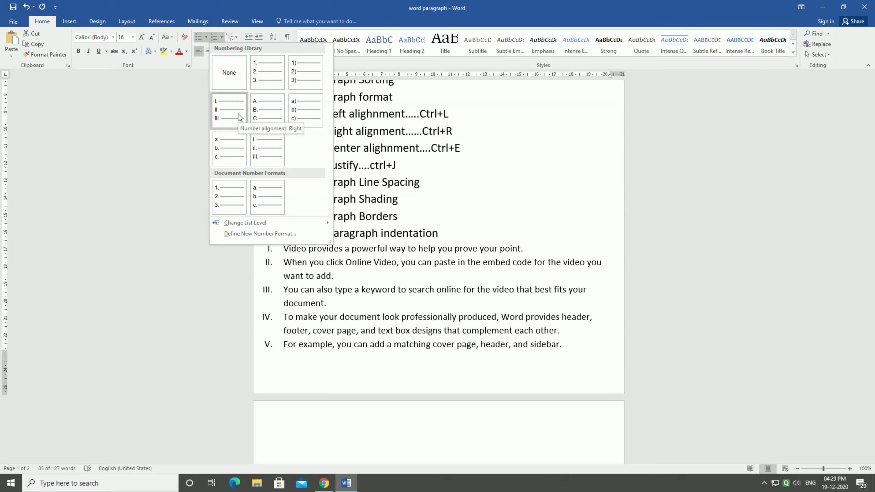
pyautogui.click(264, 115)
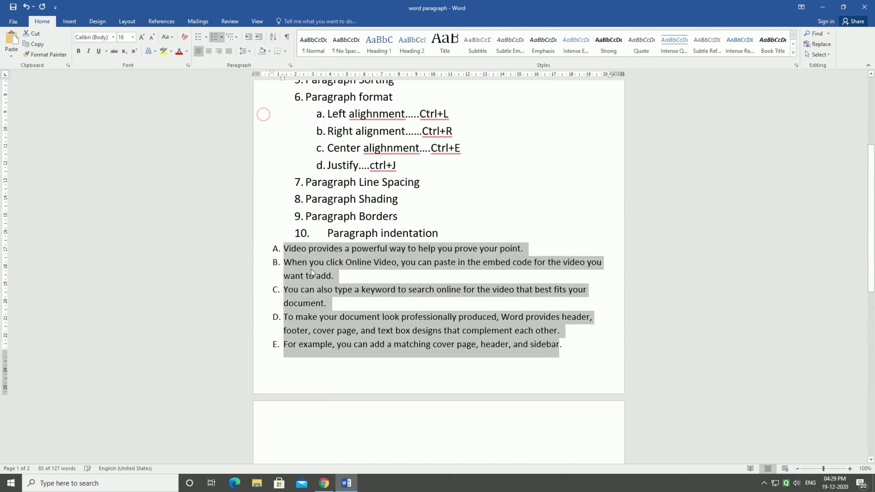
pyautogui.click(222, 37)
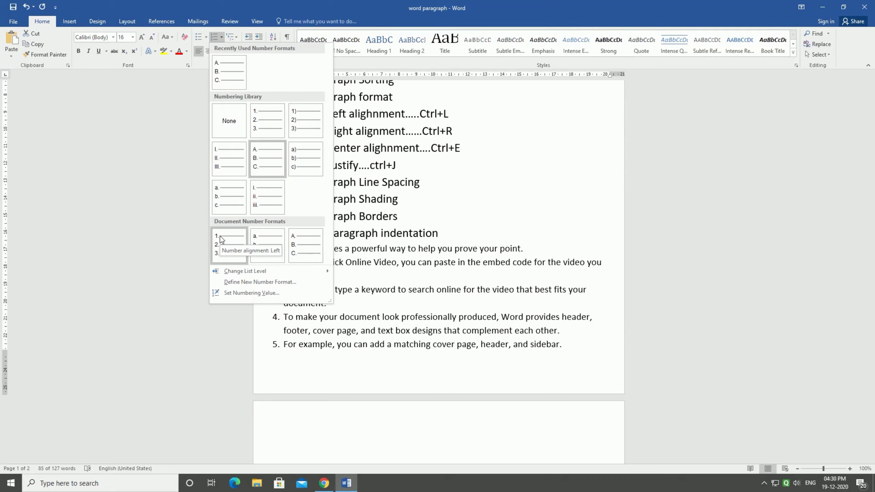
pyautogui.click(303, 244)
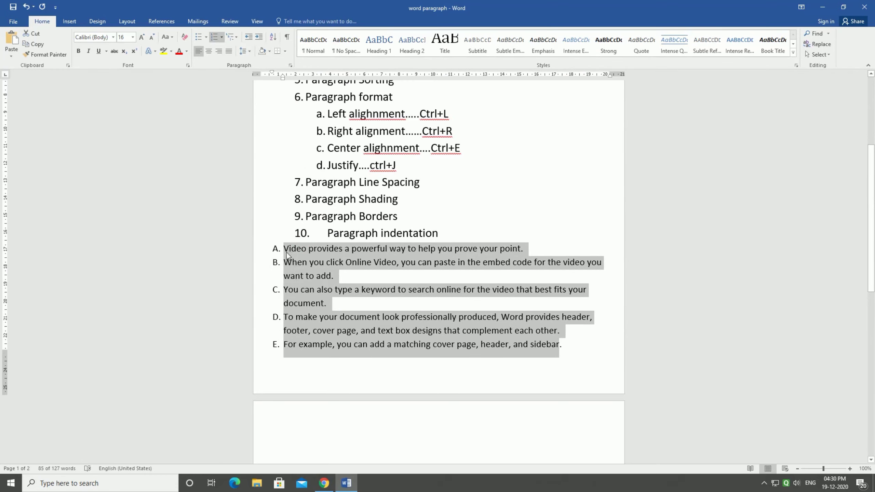
pyautogui.scroll(3, 345, 161)
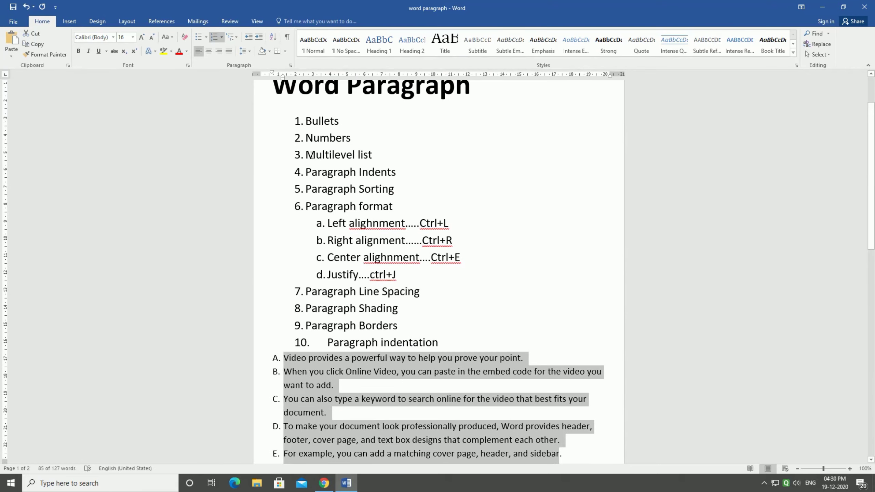
pyautogui.scroll(-2, 471, 394)
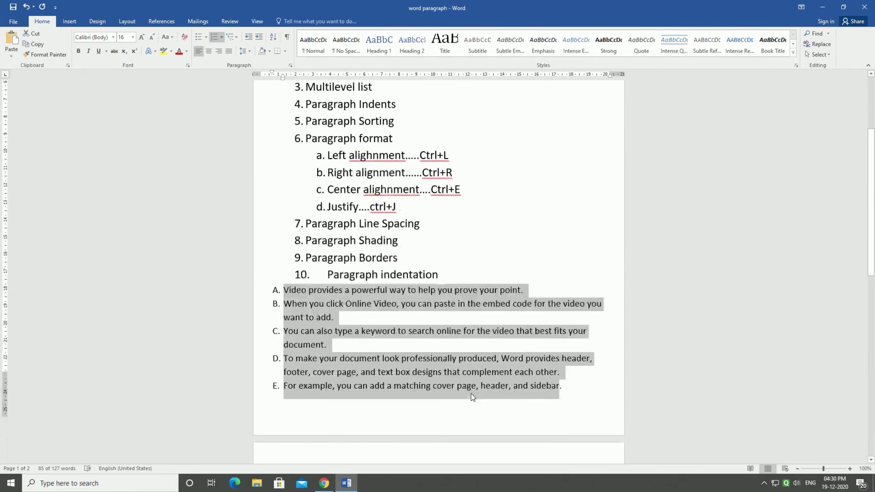
pyautogui.click(313, 281)
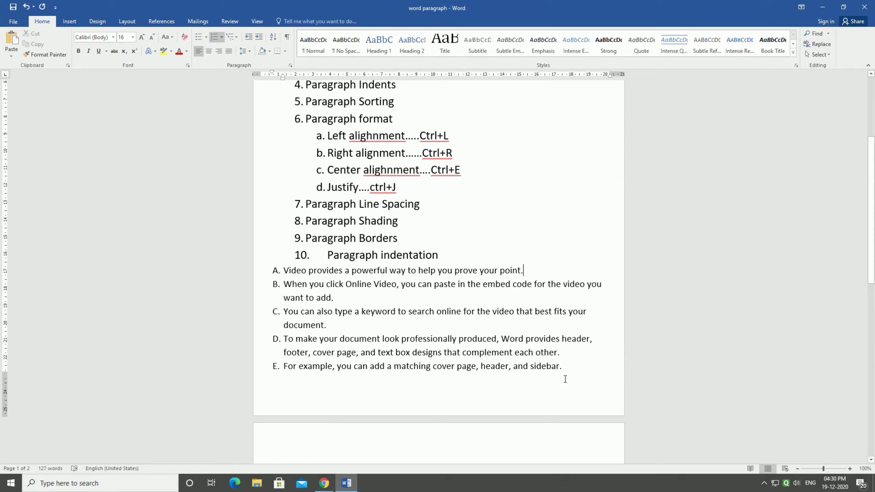
pyautogui.click(566, 366)
pyautogui.moveTo(283, 270); pyautogui.dragTo(592, 368)
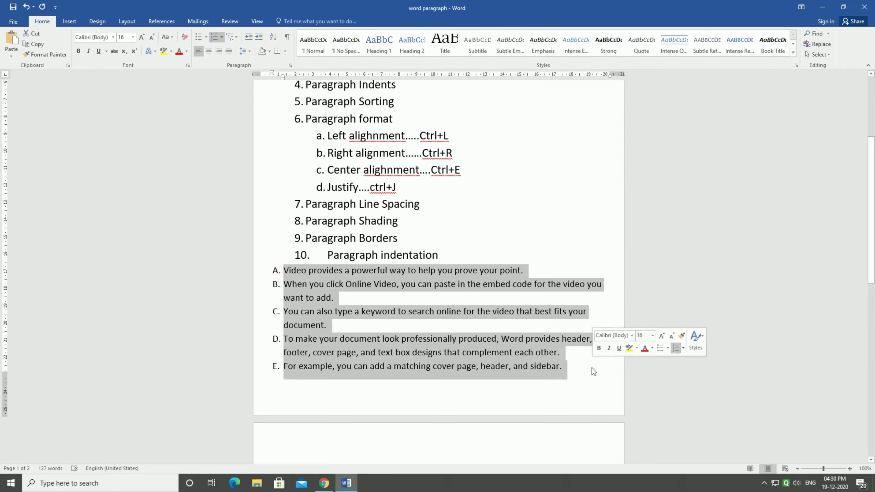
pyautogui.click(560, 389)
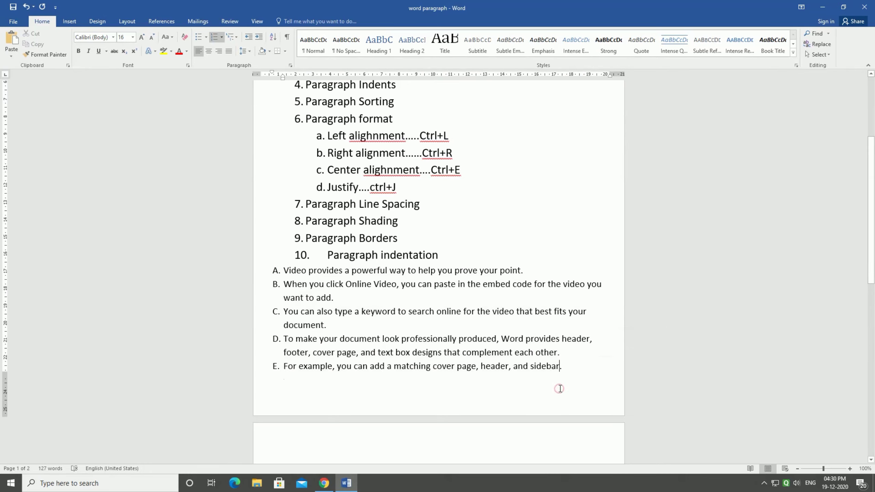
# - Start a second-level bulleted list under the first lettered sample paragraph, with Dsdsds as its first entry
pyautogui.click(524, 270)
pyautogui.press('Return')
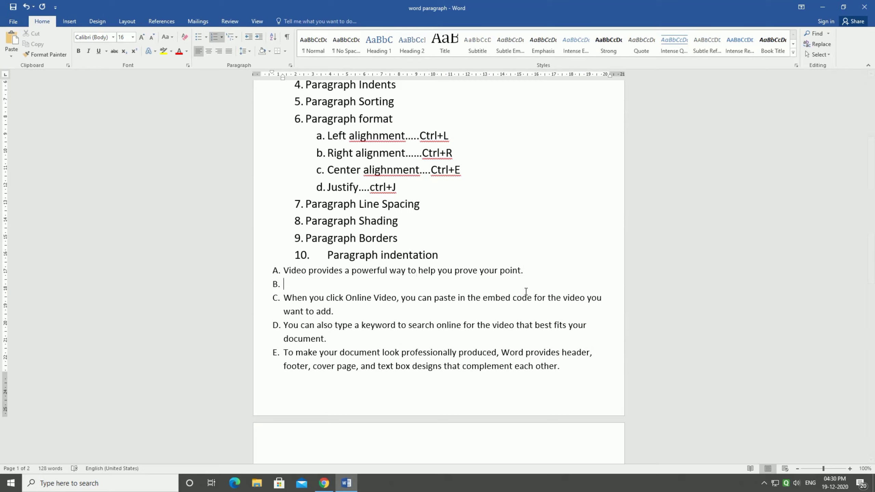
pyautogui.press('Tab')
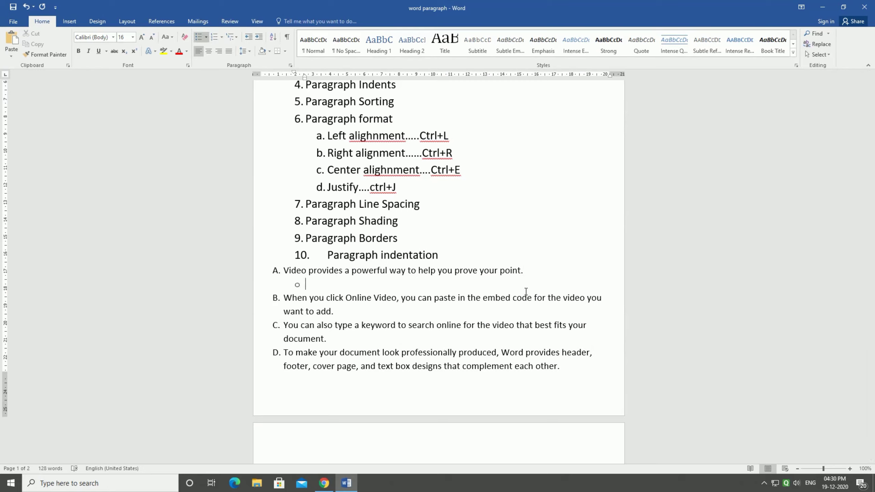
pyautogui.write('dsdsds')
pyautogui.press('Return')
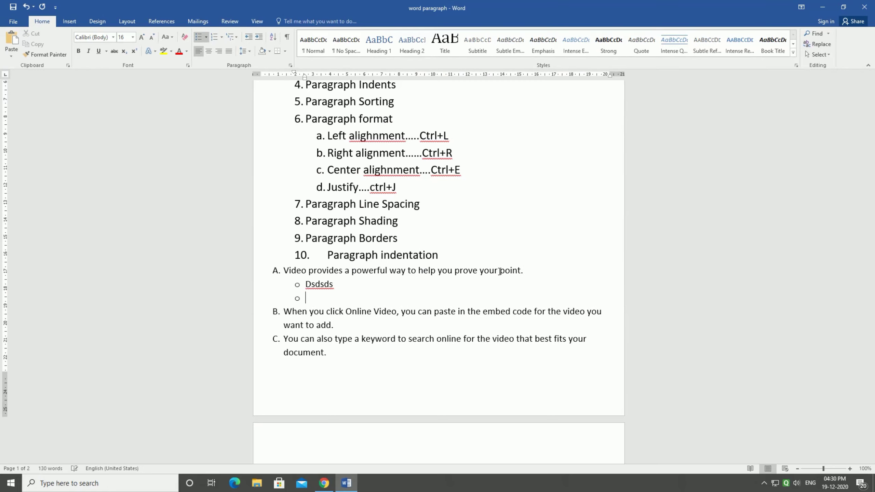
# - Add the sub-items Fdfd three times and Fdf twice below Dsdsds, and return to the lettered level
pyautogui.write('fdfd')
pyautogui.press('Return')
pyautogui.write('fdf')
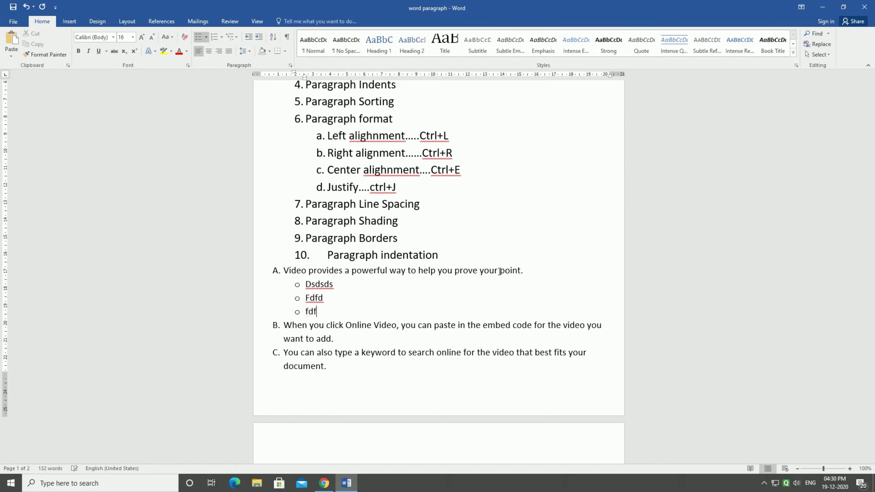
pyautogui.write('d')
pyautogui.press('Return')
pyautogui.write('fd')
pyautogui.write('Fdf')
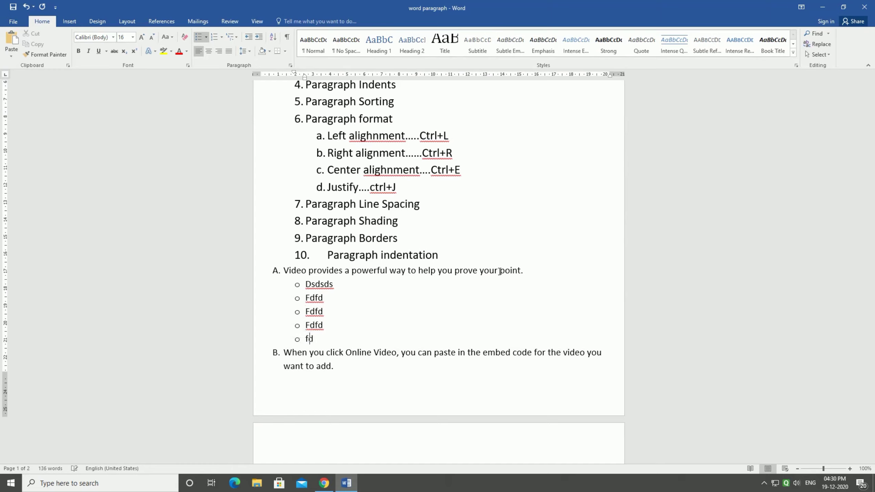
pyautogui.press('Return')
pyautogui.write('Fdf')
pyautogui.press('Return')
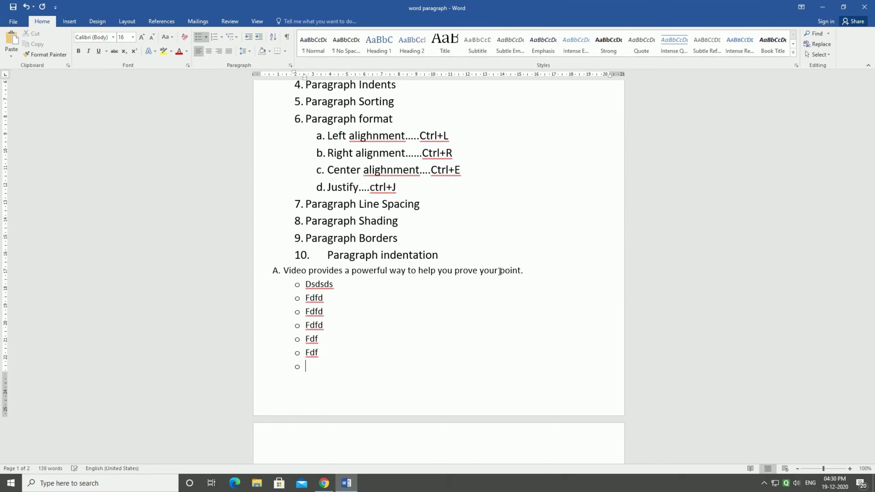
pyautogui.press('Return')
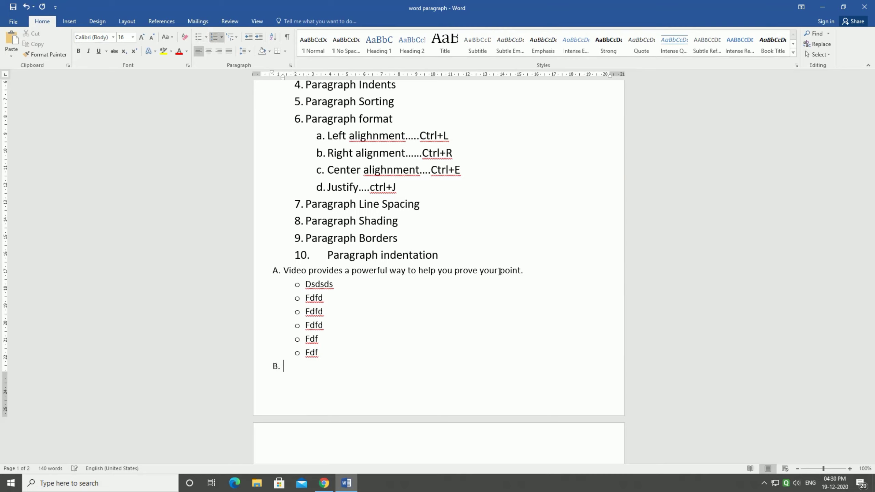
# - Enter six more lettered items after the sublist: Fdfd, Ffdf, Fdf, Fdfd, Ffd and Fdf
pyautogui.write('fdfd')
pyautogui.press('Return')
pyautogui.write('ffdf')
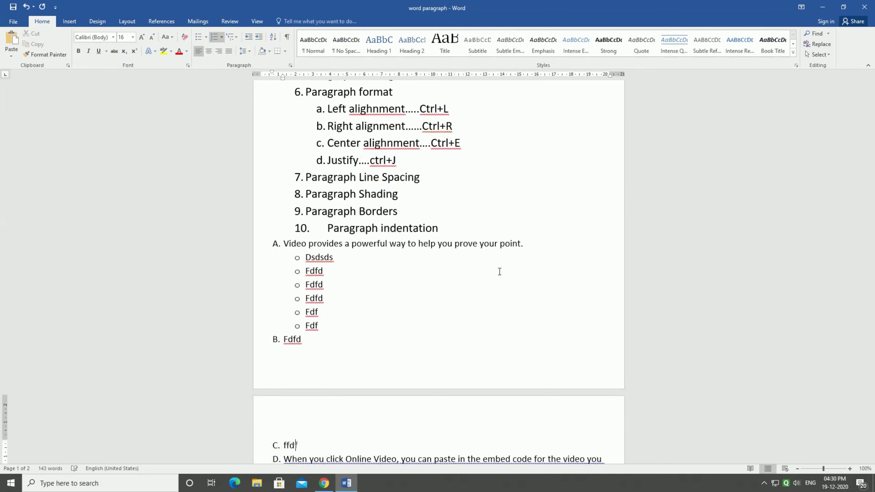
pyautogui.press('Return')
pyautogui.write('fdf')
pyautogui.press('Return')
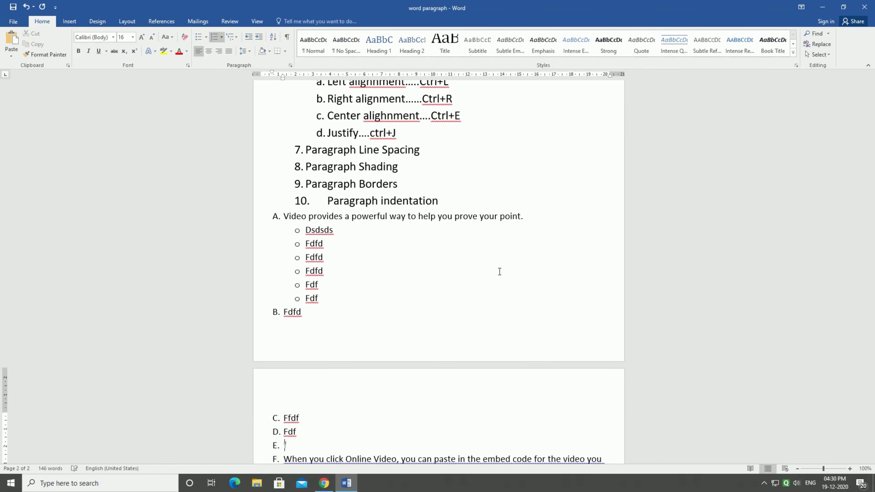
pyautogui.write('Fdfd')
pyautogui.press('Return')
pyautogui.write('Ffd')
pyautogui.press('Return')
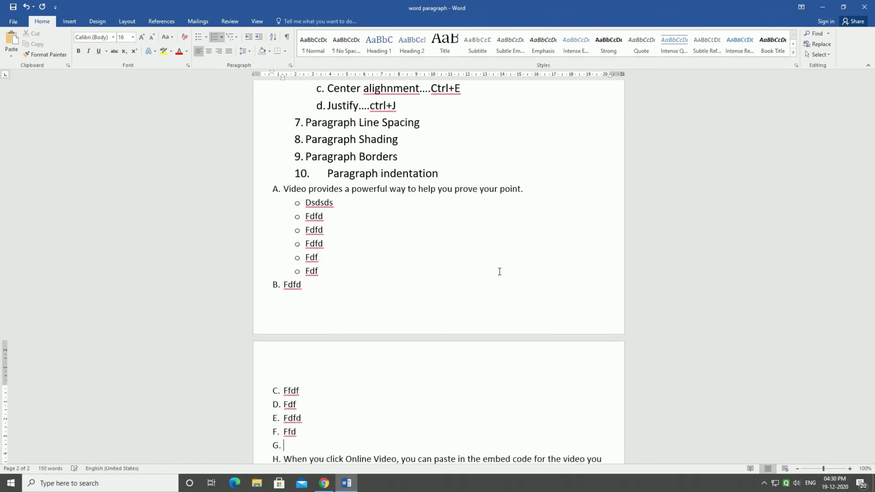
pyautogui.write('Fdf')
# - Add a second-level bulleted list under item G with three Fdfd entries and one empty bullet
pyautogui.press('Return')
pyautogui.press('Tab')
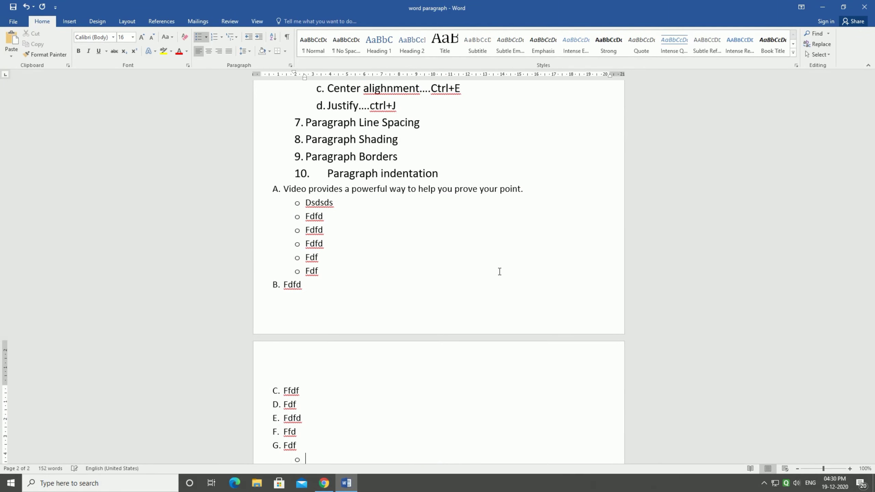
pyautogui.write('fdfd')
pyautogui.press('Return')
pyautogui.write('fdfd')
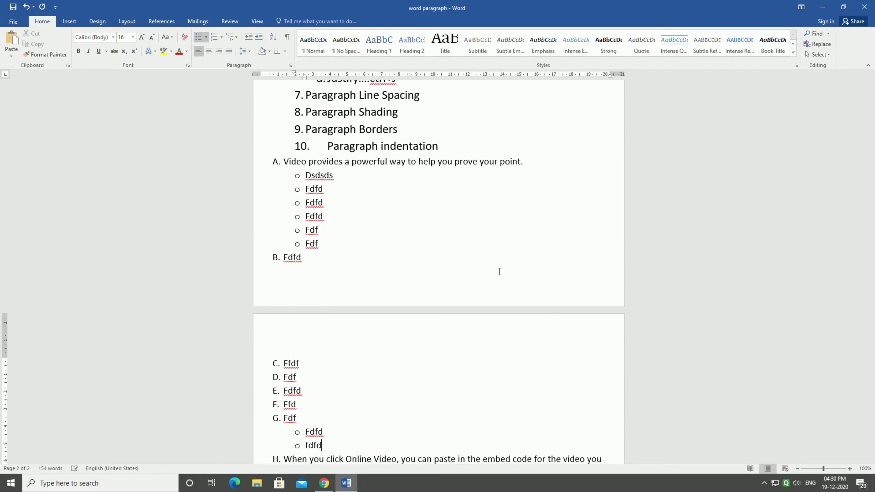
pyautogui.press('Return')
pyautogui.write('fdfd')
pyautogui.press('Return')
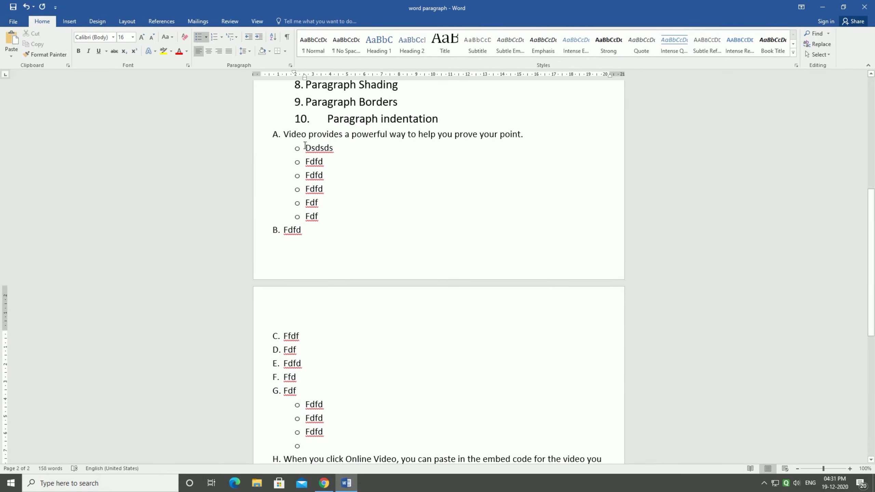
# - Change the six sub-items under the first sample paragraph to the A., B., C. numbering format
pyautogui.moveTo(305, 146); pyautogui.dragTo(337, 218)
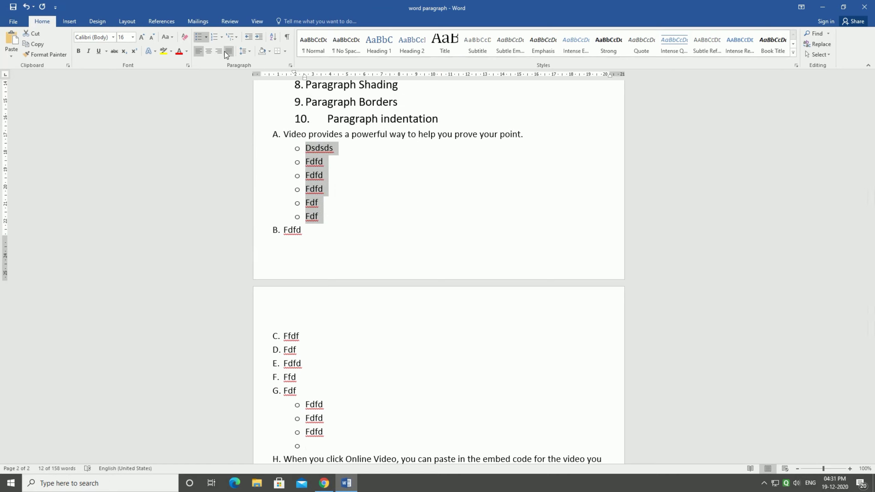
pyautogui.click(222, 38)
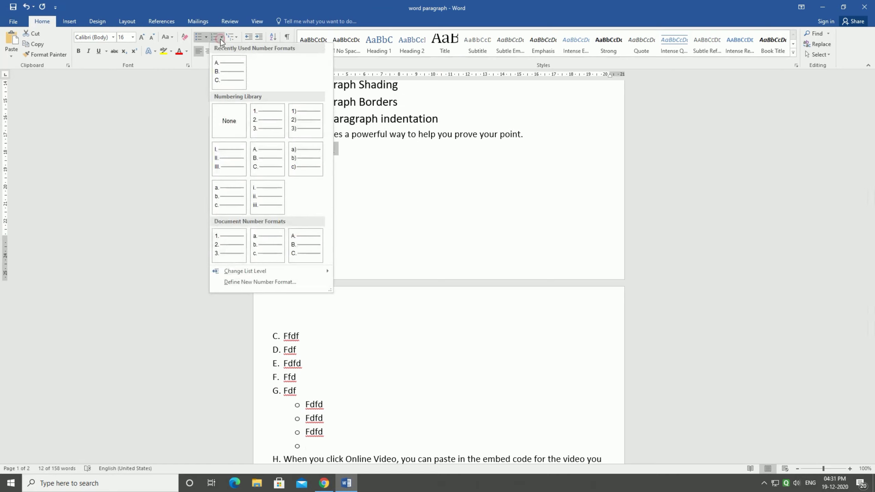
pyautogui.click(226, 72)
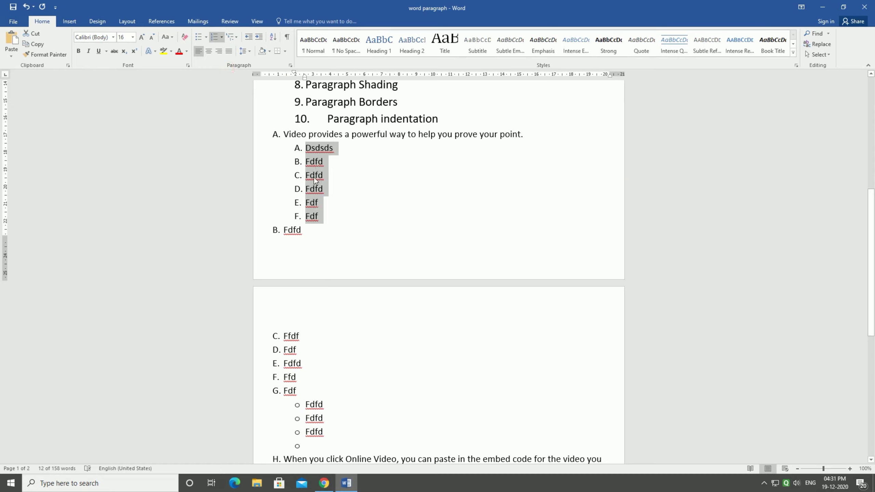
# - Apply the telephone symbol bullet to the three Fdfd sub-items under item G
pyautogui.moveTo(285, 336); pyautogui.dragTo(302, 377)
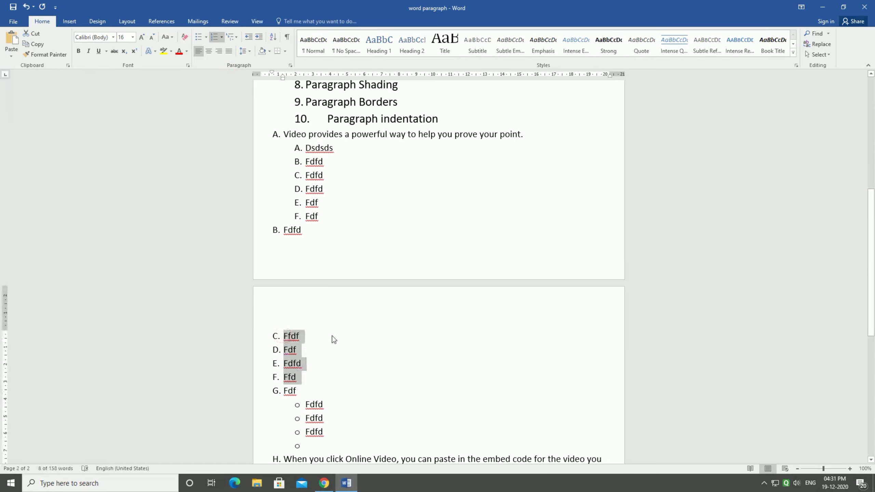
pyautogui.click(323, 365)
pyautogui.moveTo(305, 406); pyautogui.dragTo(325, 431)
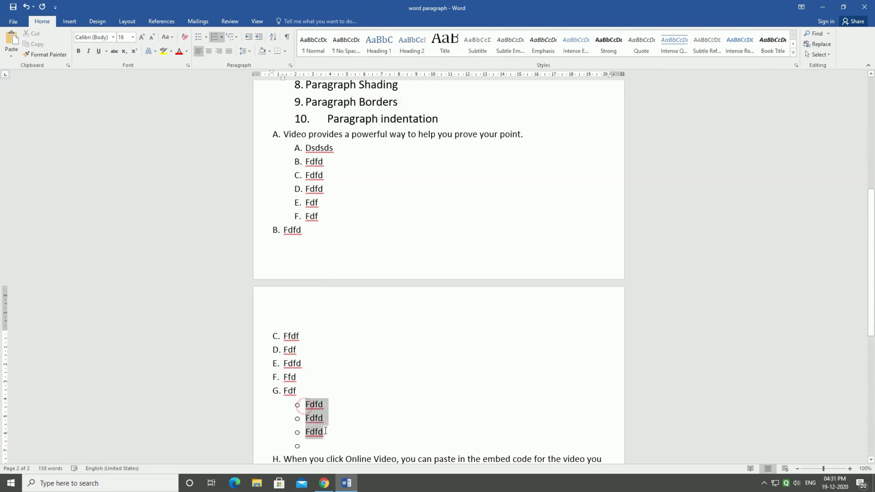
pyautogui.click(207, 38)
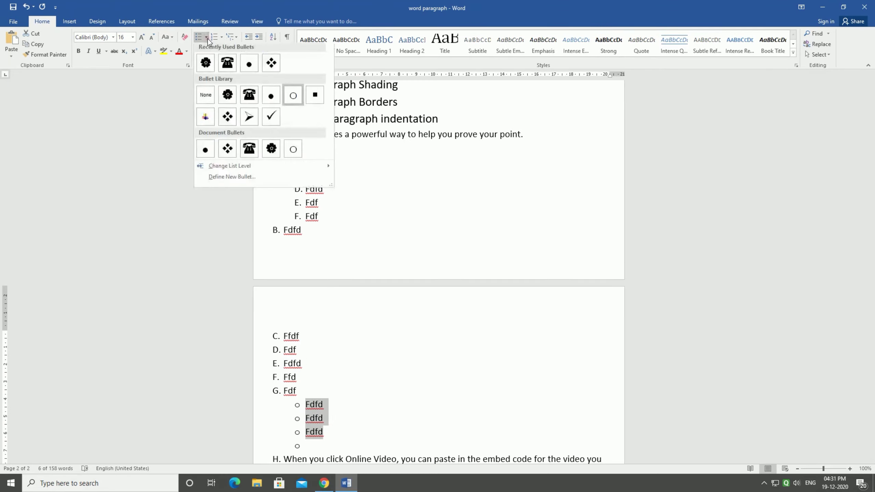
pyautogui.click(225, 64)
pyautogui.click(418, 405)
pyautogui.scroll(-2, 348, 278)
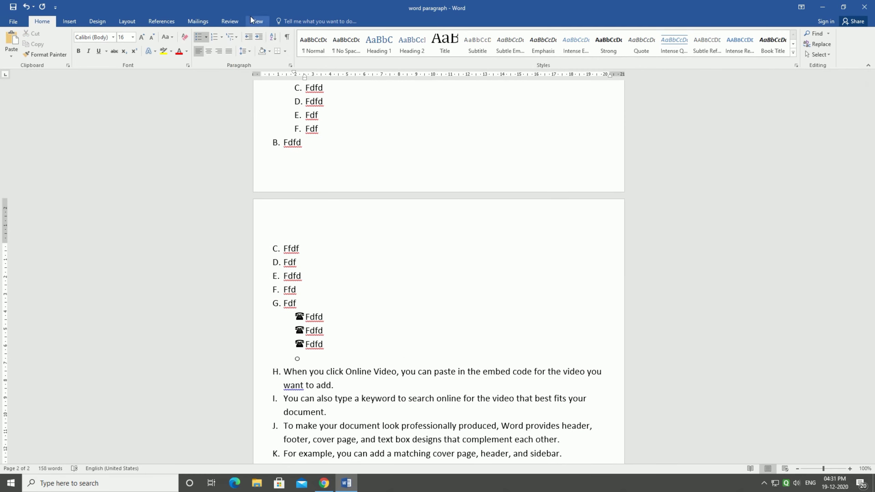
# - Apply the 1), a), i) multilevel list format to the three telephone-bulleted Fdfd items
pyautogui.click(237, 38)
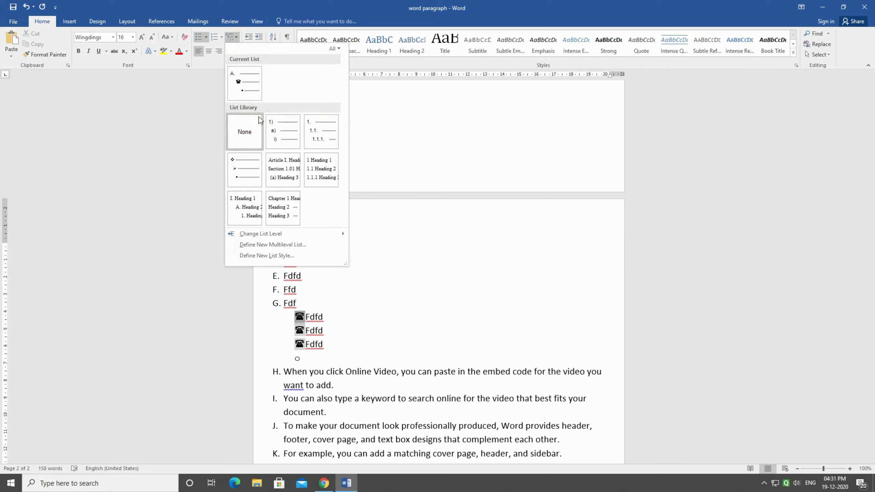
pyautogui.press('Escape')
pyautogui.hotkey('ctrl', 'z')
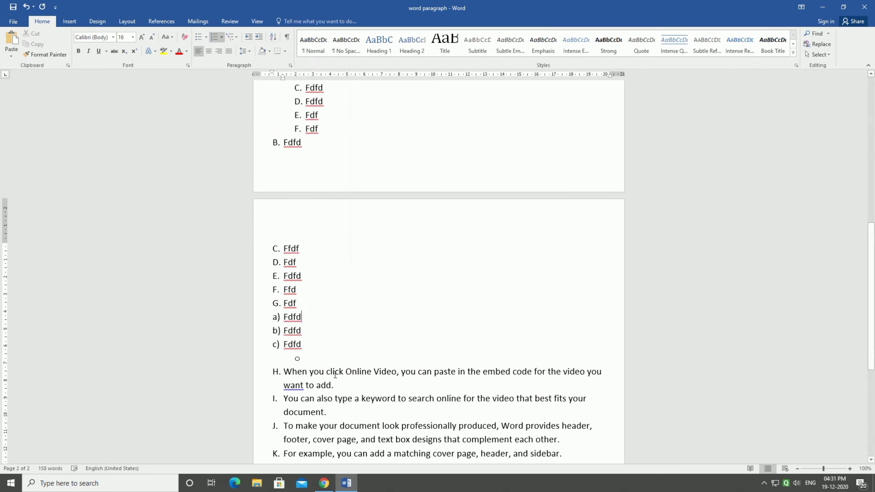
pyautogui.click(237, 38)
pyautogui.click(289, 125)
pyautogui.click(283, 303)
# - Start an unnumbered line below item K, the last sample paragraph
pyautogui.scroll(-1, 327, 299)
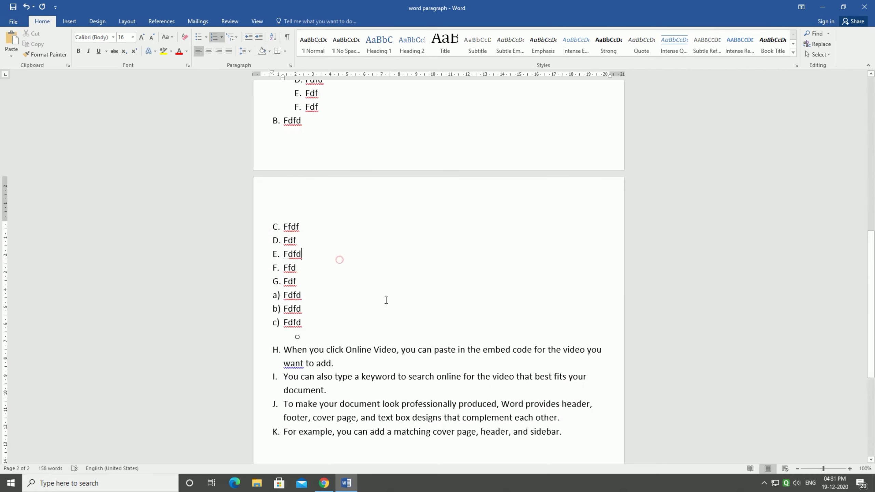
pyautogui.scroll(-4, 397, 302)
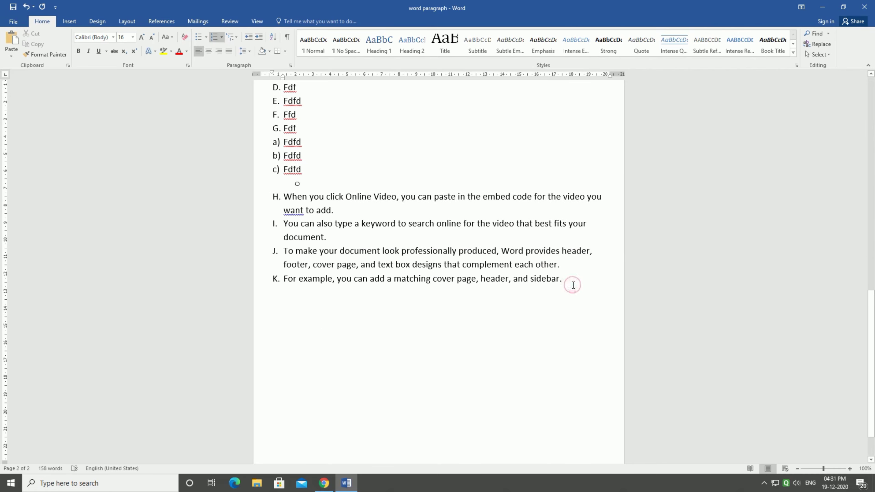
pyautogui.press('Return')
pyautogui.press('BackSpace')
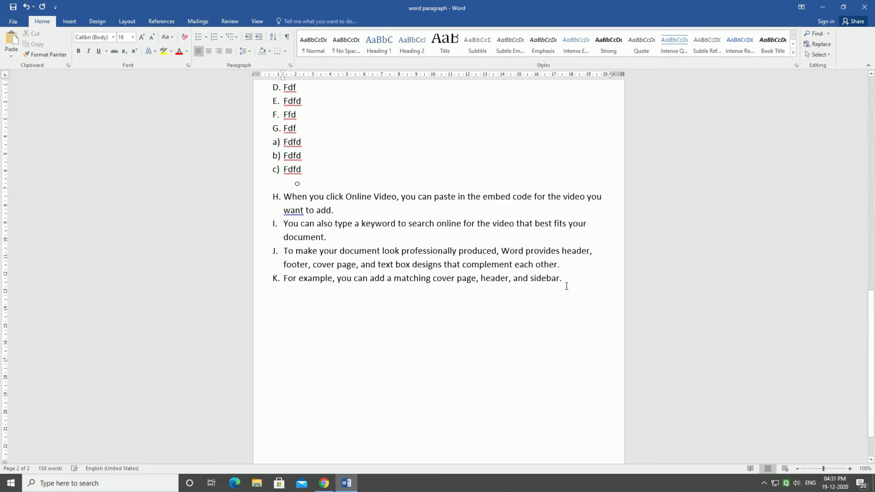
# - Enter the words Zebra, Monitor, Rabbit and Ass on separate lines below the sample paragraphs
pyautogui.write('ze')
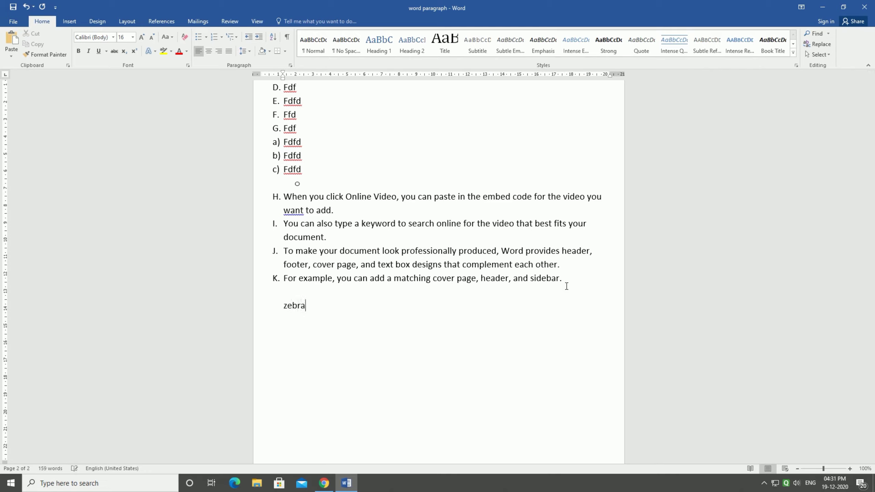
pyautogui.write('bra')
pyautogui.press('Return')
pyautogui.write('monitor')
pyautogui.press('Return')
pyautogui.write('rabbit')
pyautogui.press('Return')
pyautogui.write('ass')
pyautogui.press('Return')
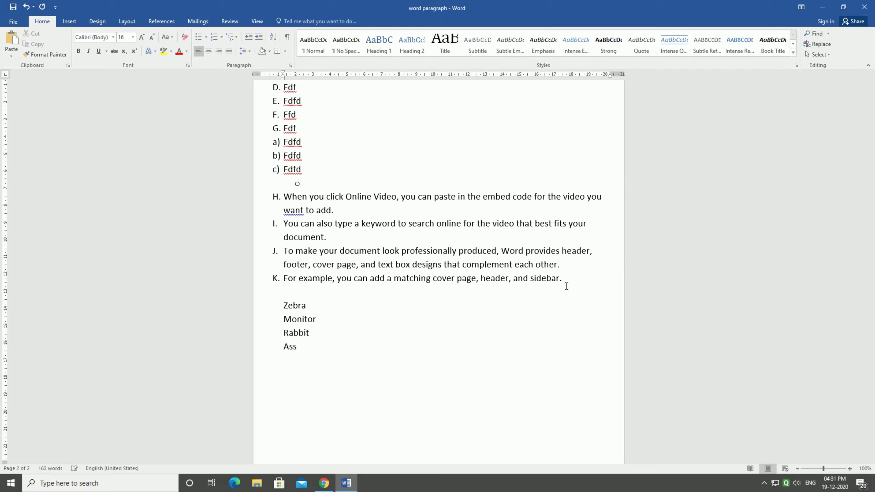
# - Extend the word list with Power, Tonic and Van, each on its own line
pyautogui.write('powe')
pyautogui.press('Return')
pyautogui.write('y')
pyautogui.press('Return')
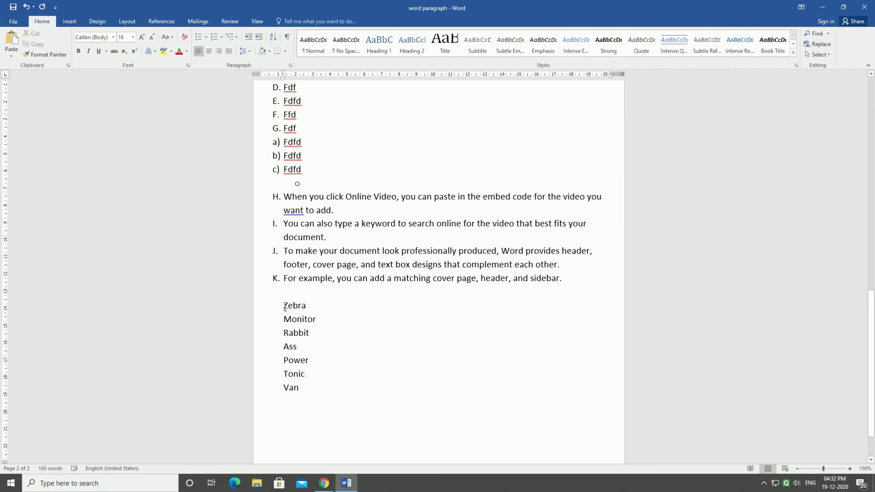
# - Select the word list from Zebra to Van and look through the bullet and numbering formats available for it
pyautogui.moveTo(286, 307); pyautogui.dragTo(318, 383)
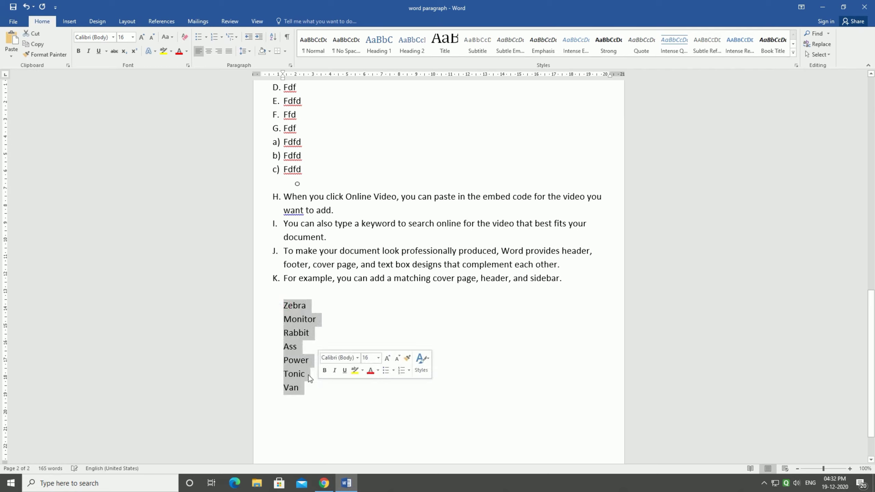
pyautogui.rightClick(314, 316)
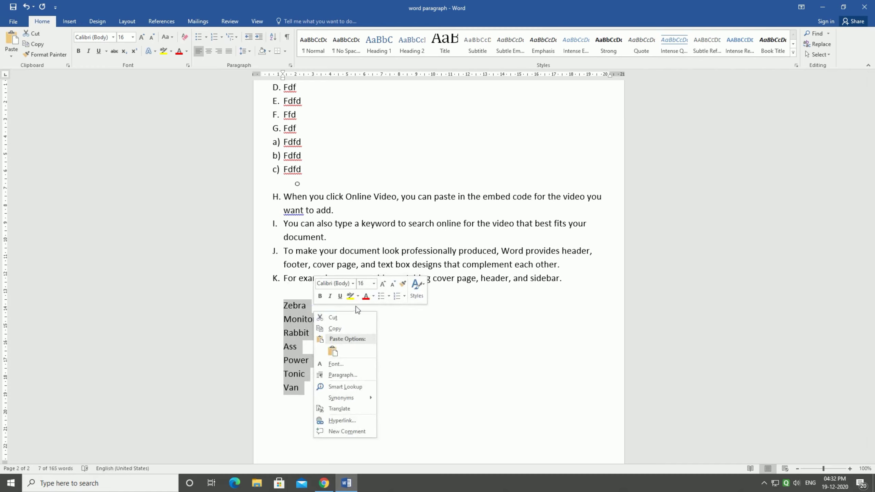
pyautogui.click(389, 296)
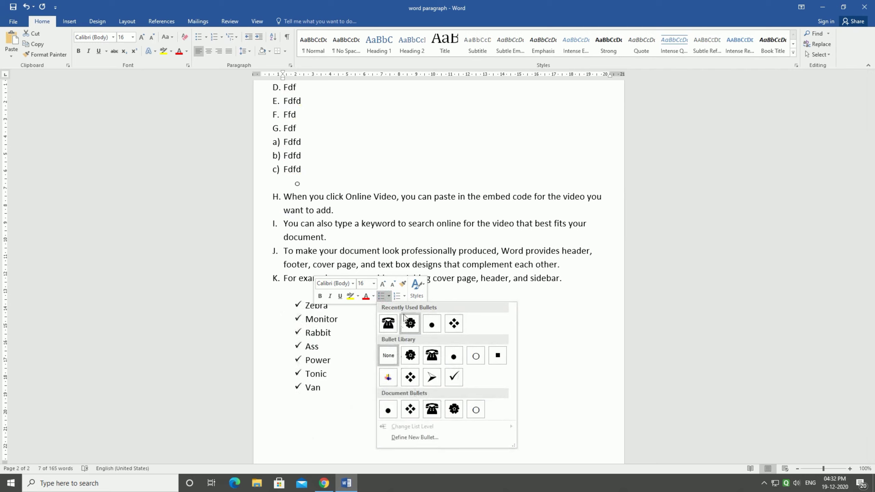
pyautogui.click(405, 296)
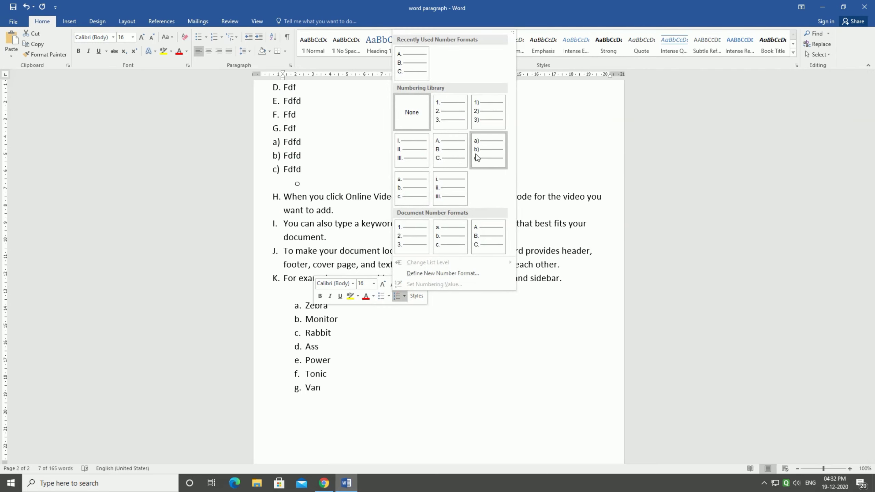
pyautogui.click(404, 297)
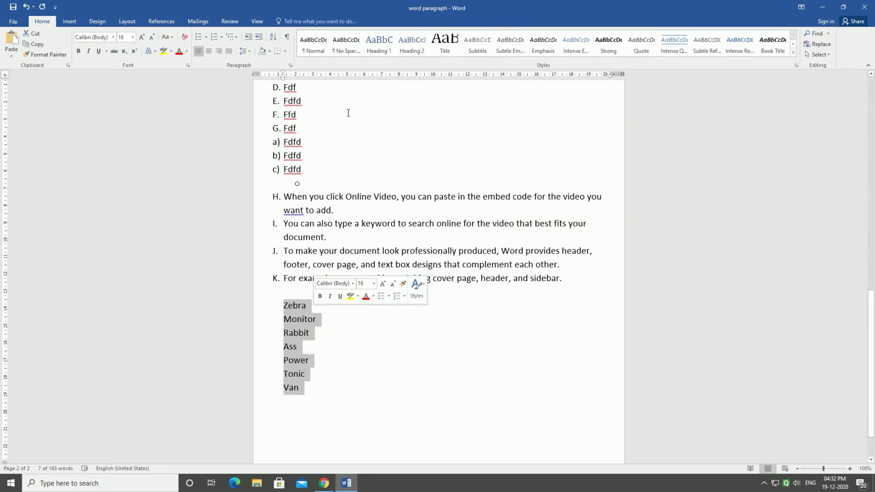
# - Sort the selected word list by paragraphs as text in ascending order, with no header row
pyautogui.click(275, 35)
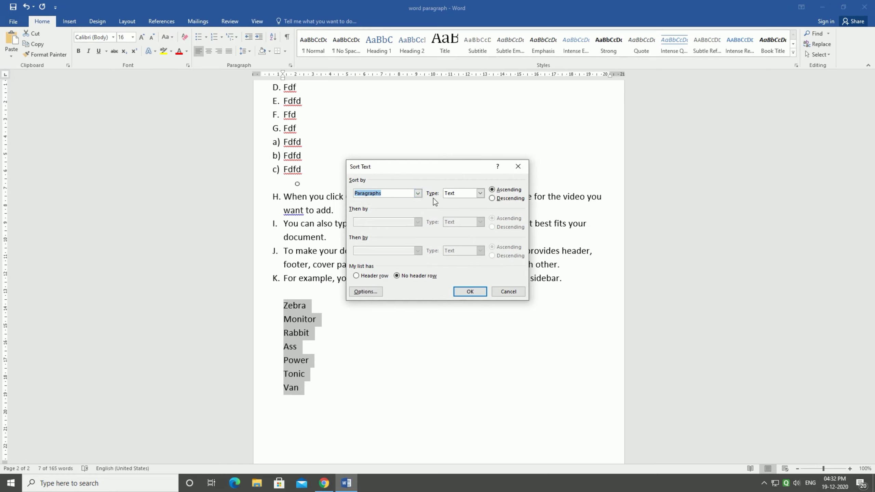
pyautogui.click(501, 191)
pyautogui.click(470, 292)
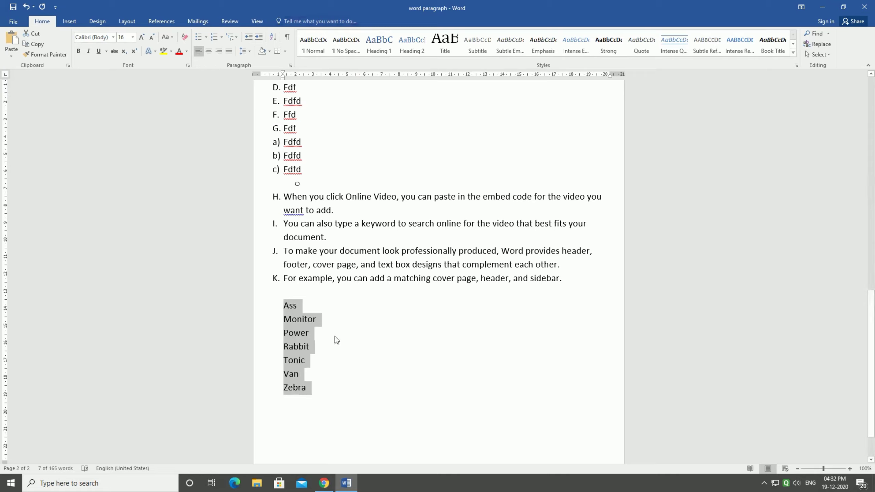
pyautogui.scroll(3, 325, 360)
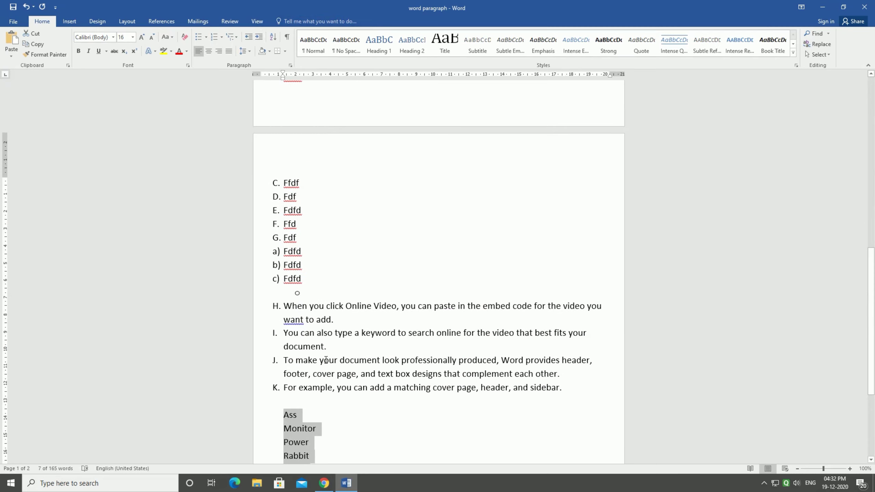
pyautogui.scroll(-4, 392, 406)
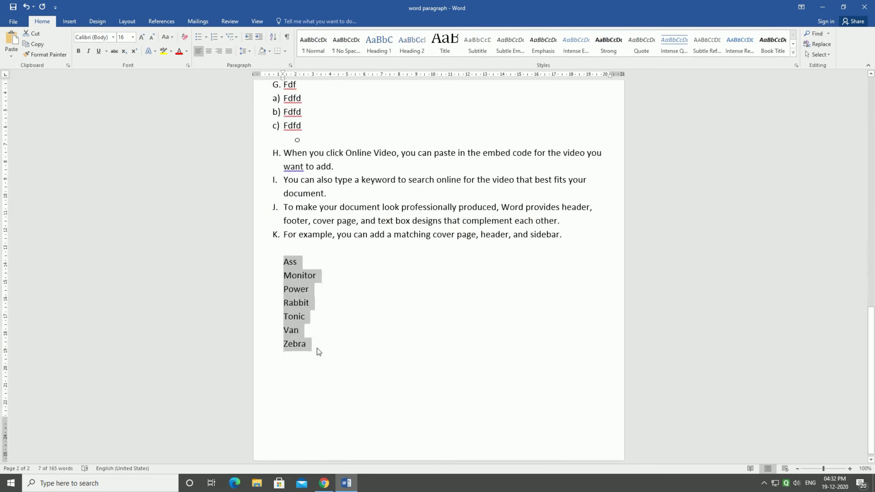